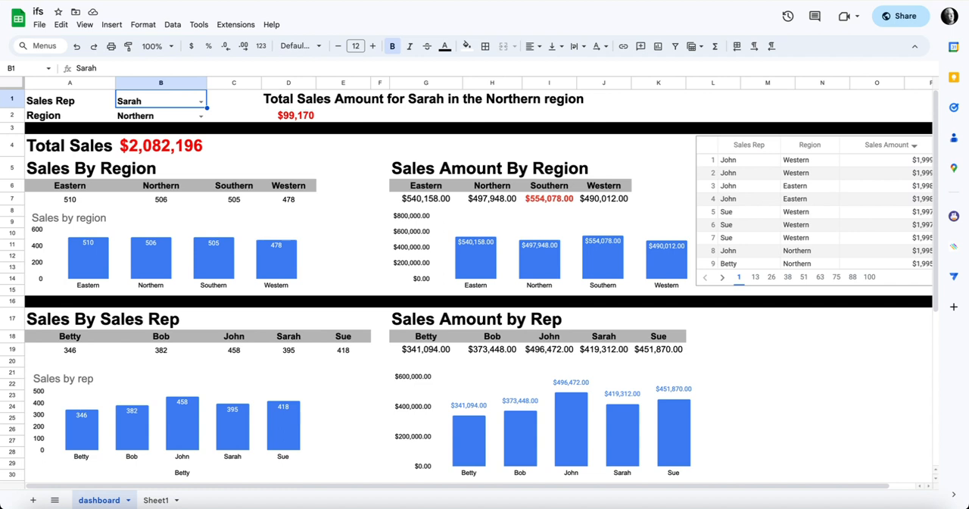
# Step: Review the dashboard and Sheet1, and compare the dashboard's gid in the page address with the value in L2 of Sheet1
pyautogui.scroll(-10, 469, 287)
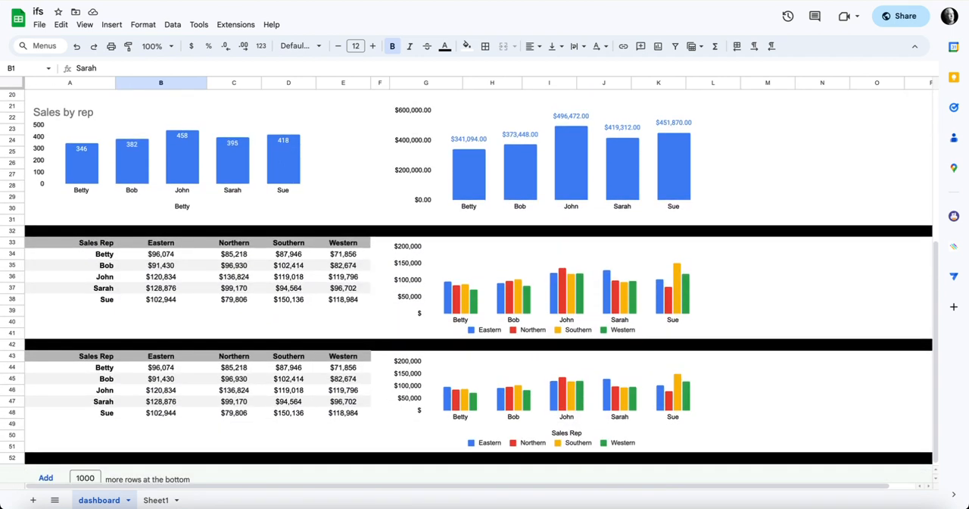
pyautogui.scroll(10, 470, 286)
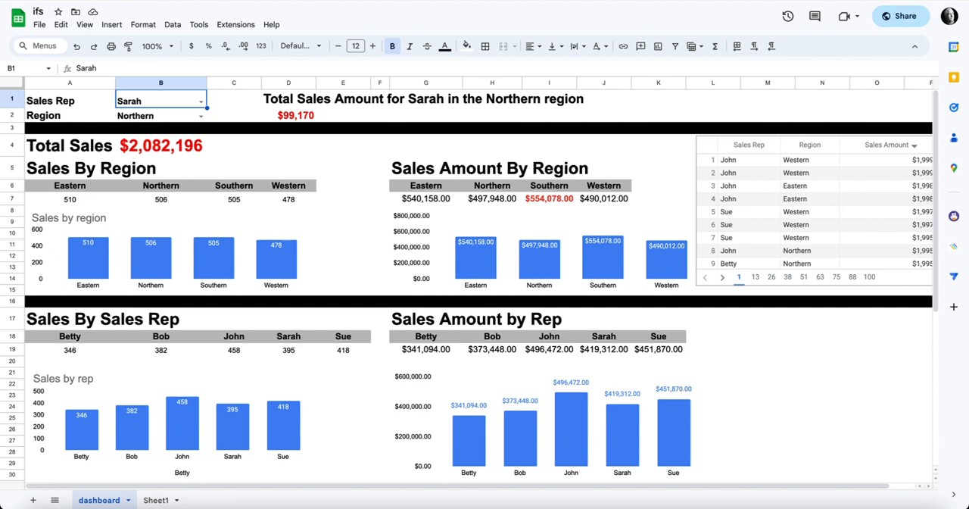
pyautogui.click(157, 500)
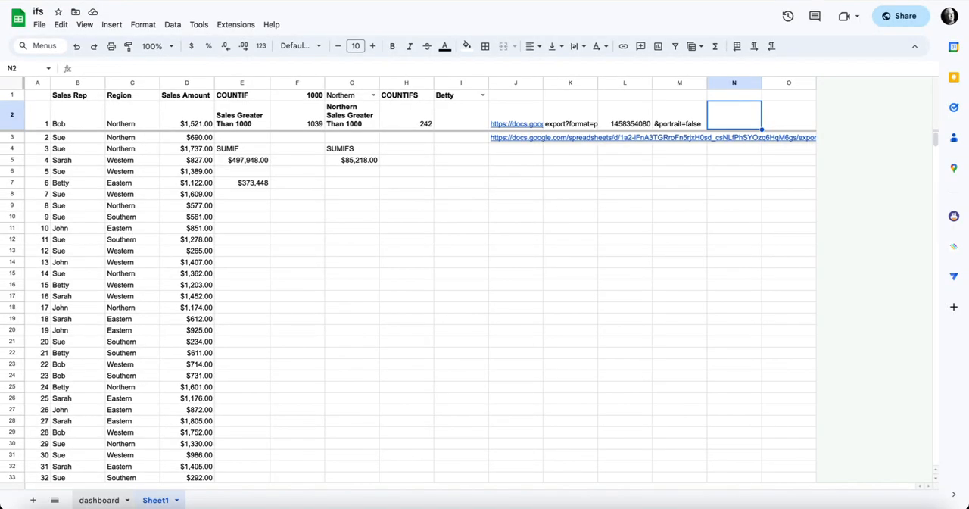
pyautogui.click(99, 499)
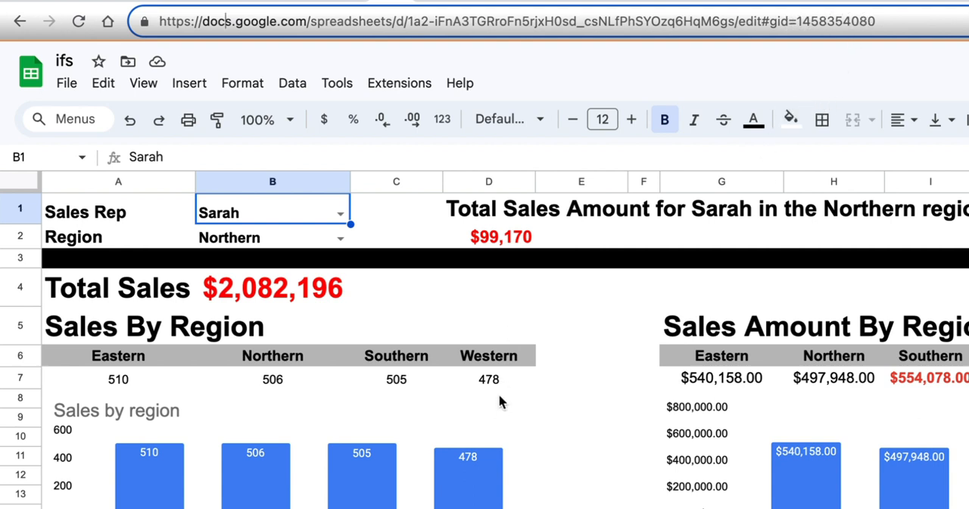
pyautogui.doubleClick(826, 20)
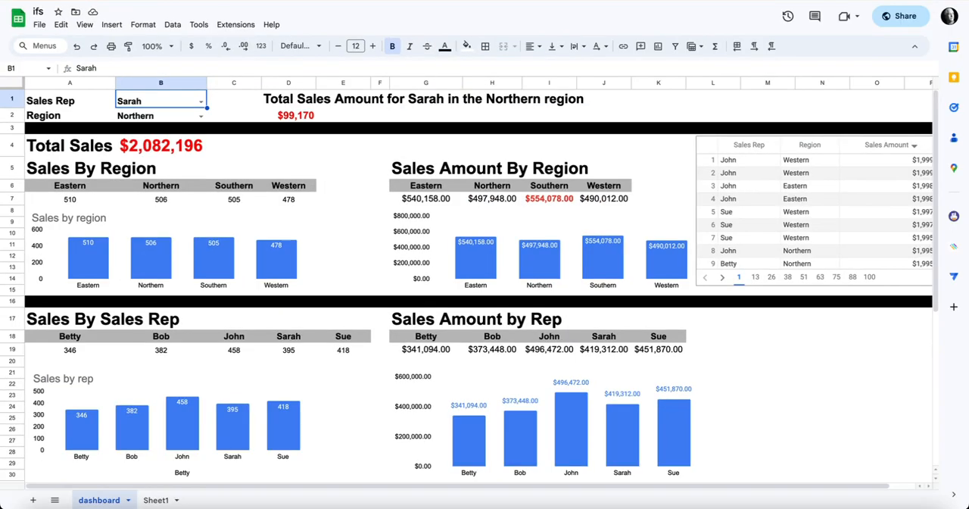
pyautogui.click(155, 500)
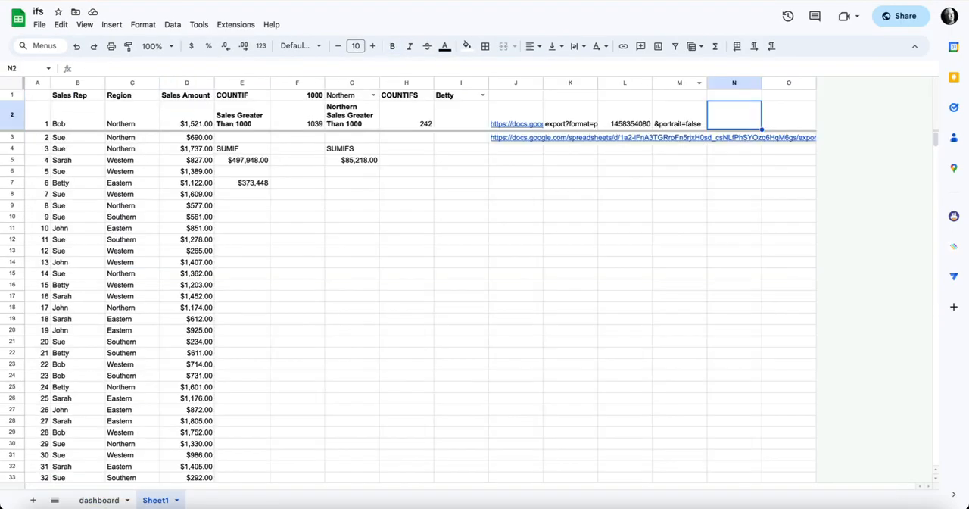
pyautogui.click(624, 116)
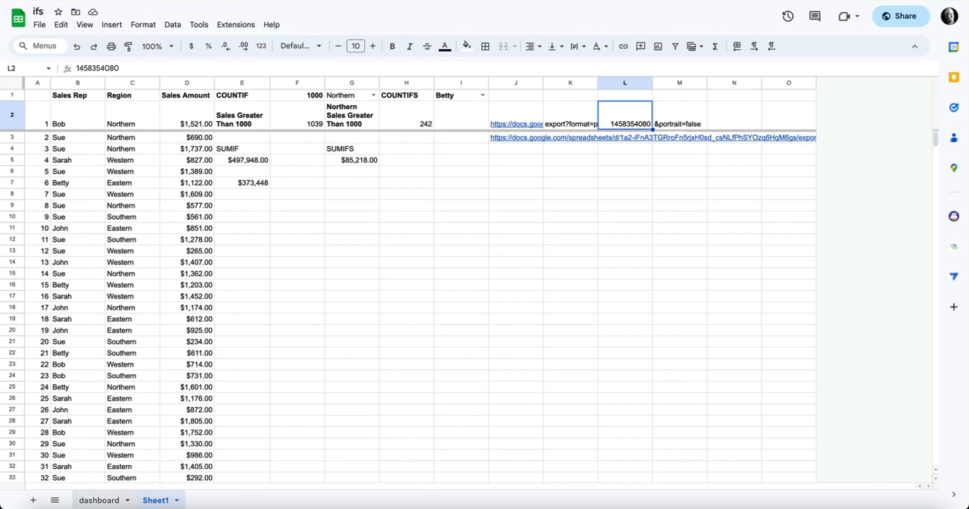
pyautogui.click(99, 499)
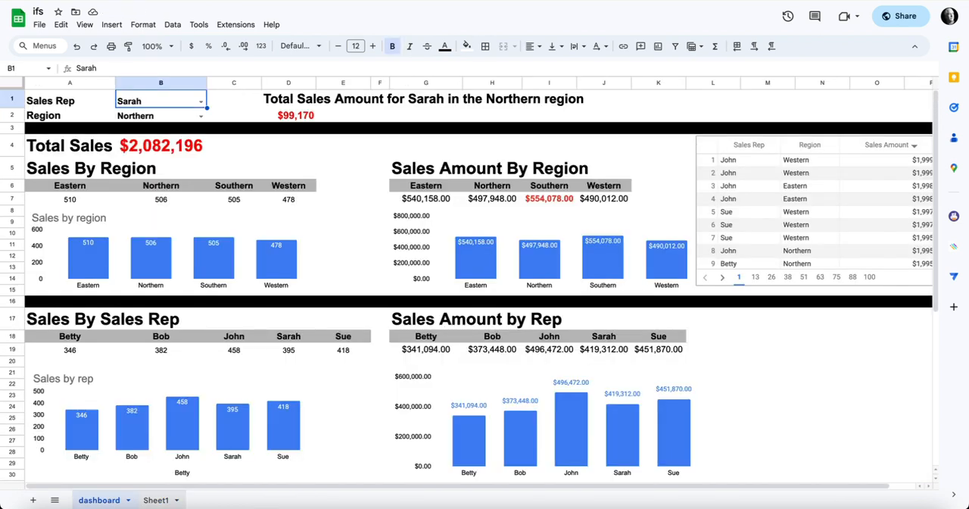
pyautogui.click(156, 499)
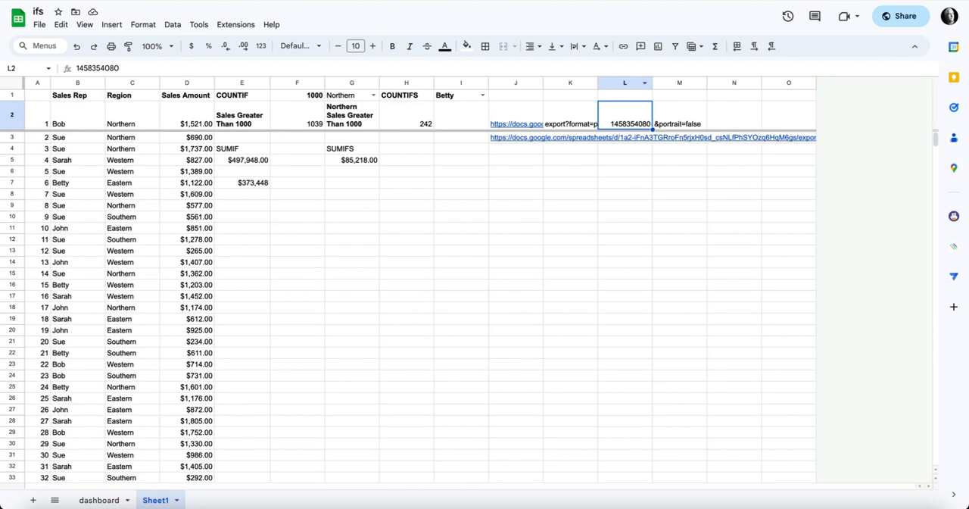
# Step: Examine the PDF export URL parts in J2, K2 and L2 of Sheet1 and the formula in J3 that combines them
pyautogui.click(515, 116)
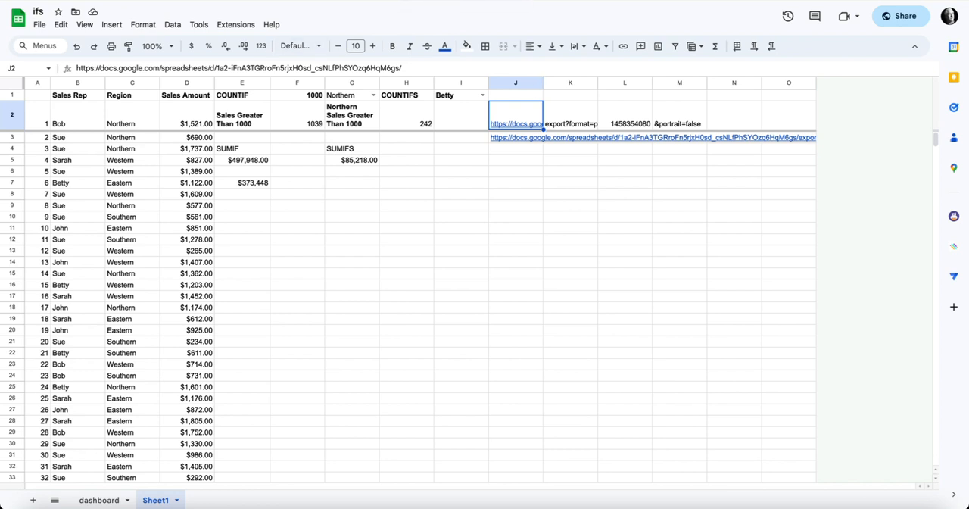
pyautogui.press('Return')
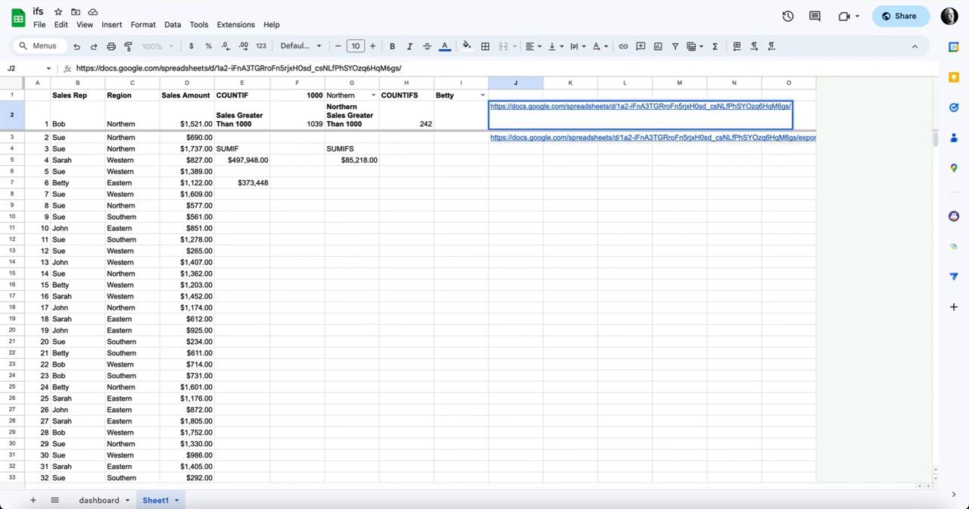
pyautogui.press('Return')
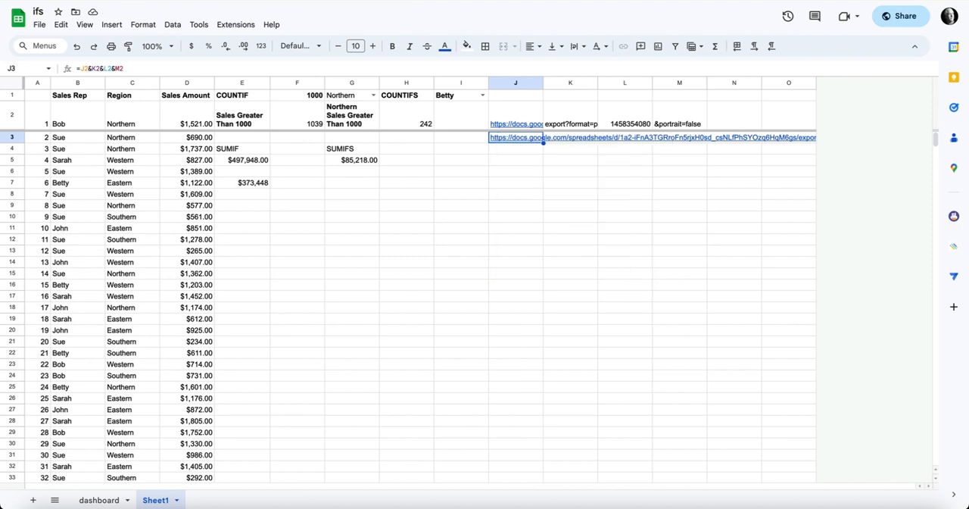
pyautogui.click(570, 116)
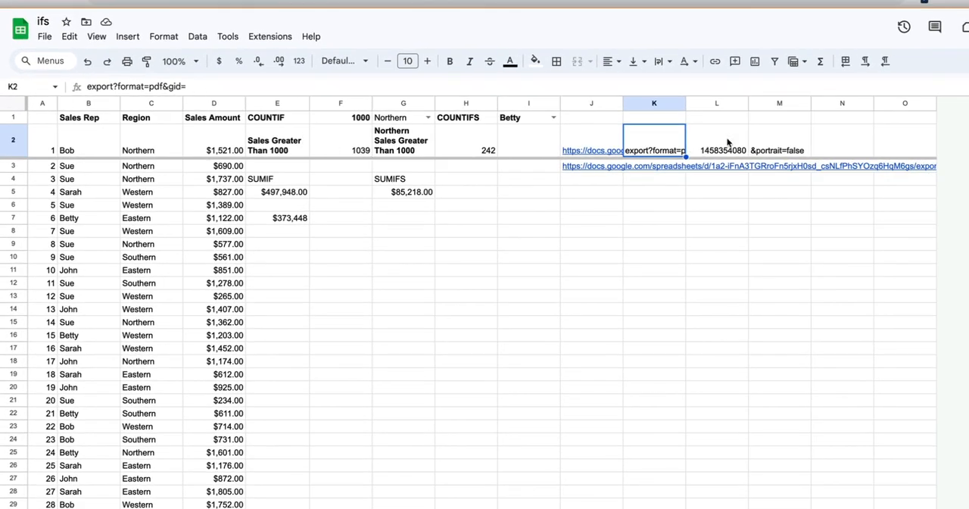
pyautogui.click(727, 141)
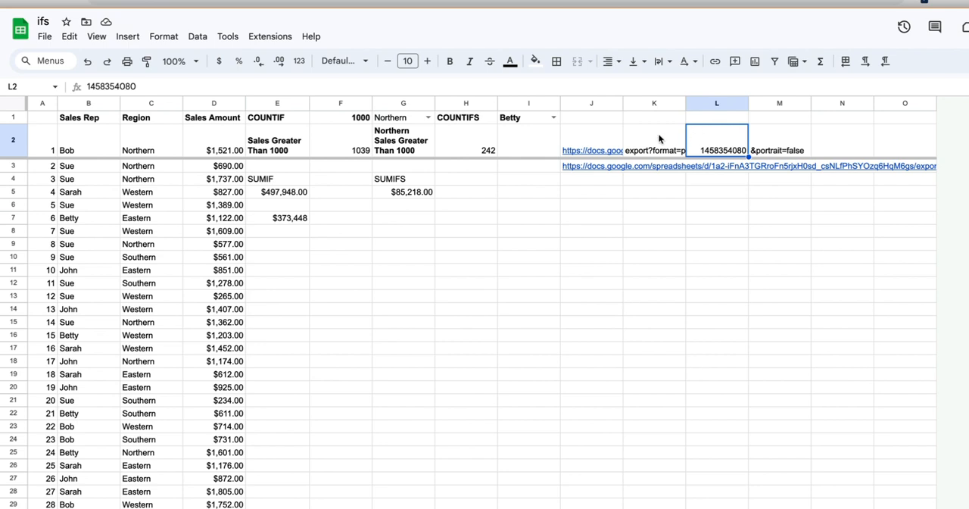
pyautogui.click(596, 173)
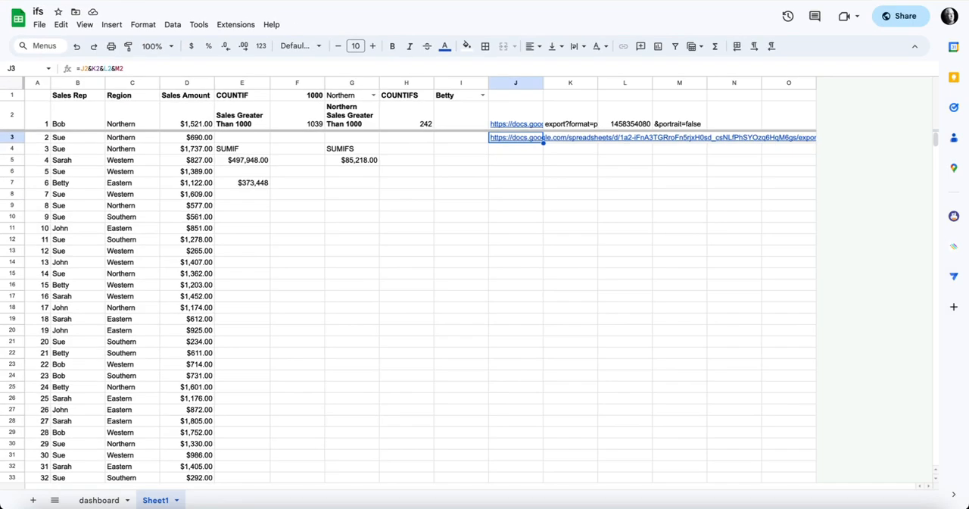
pyautogui.press('Return')
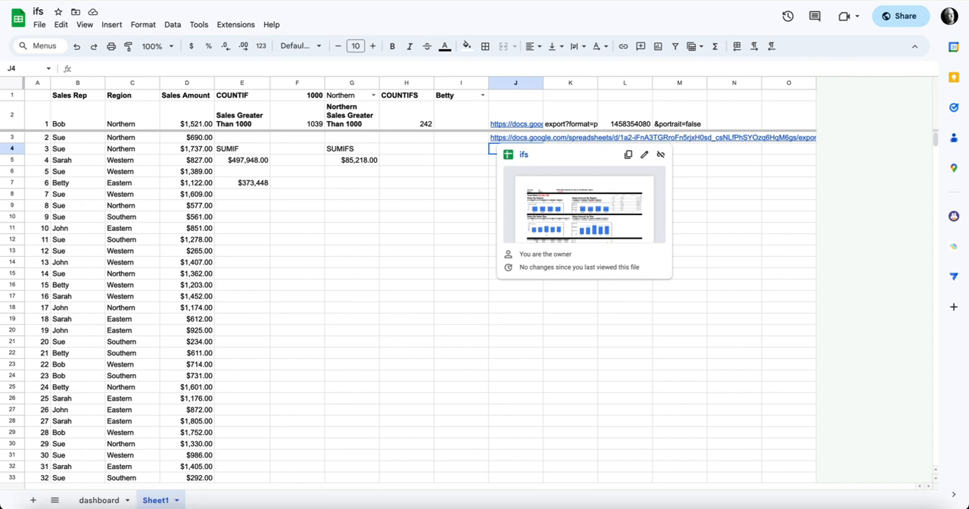
# Step: Open the combined export link from J3 of Sheet1, look over the dashboard PDF, and quit the PDF viewer
pyautogui.click(524, 155)
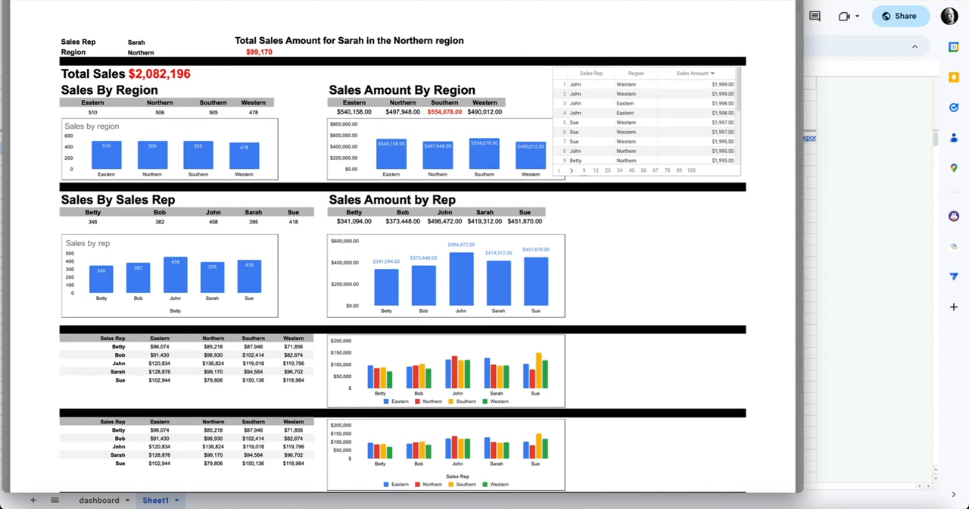
pyautogui.scroll(1, 431, 266)
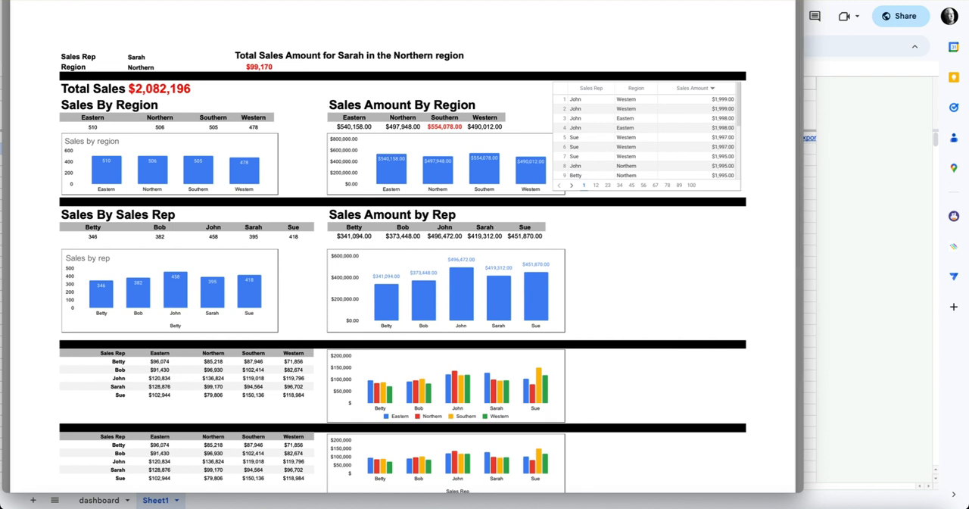
pyautogui.click(39, 0)
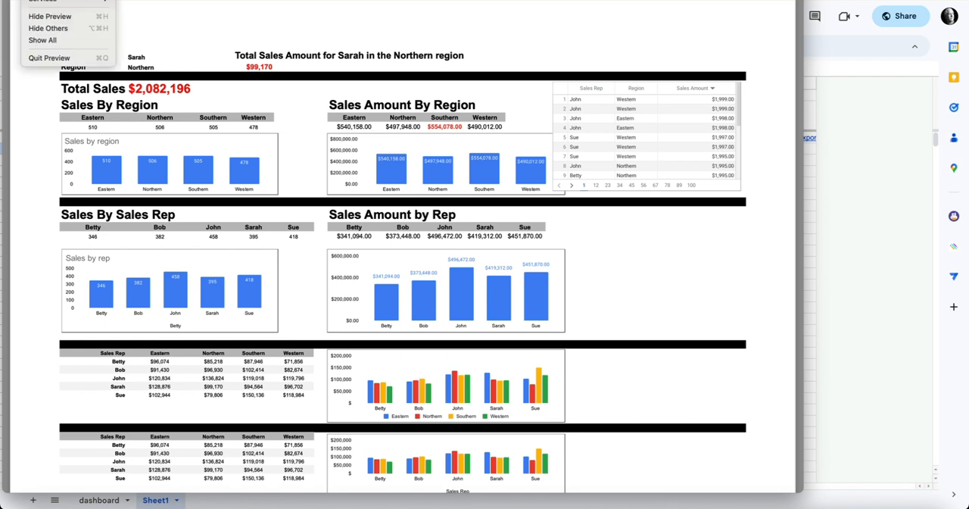
pyautogui.click(49, 58)
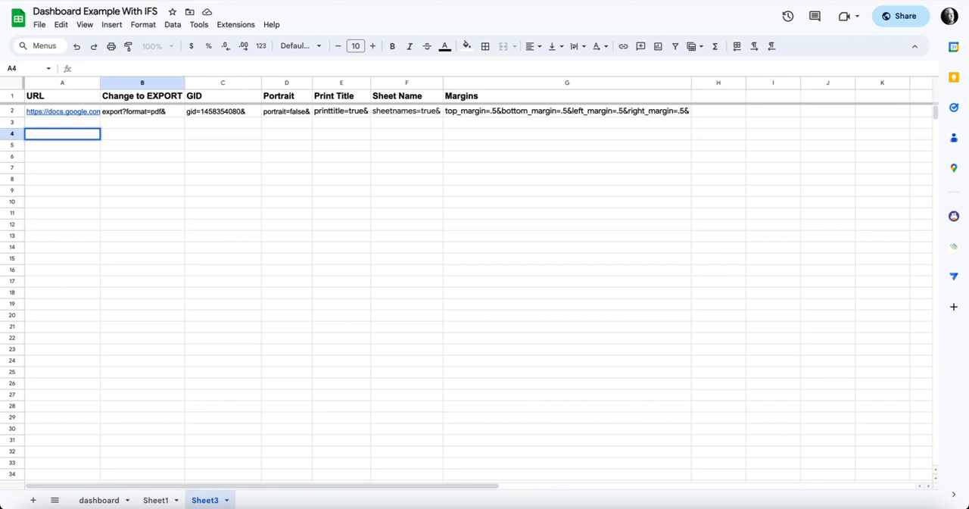
# Step: Enter the formula =A2&B2 in A4 of Sheet3 to join the URL with the export part
pyautogui.write('=')
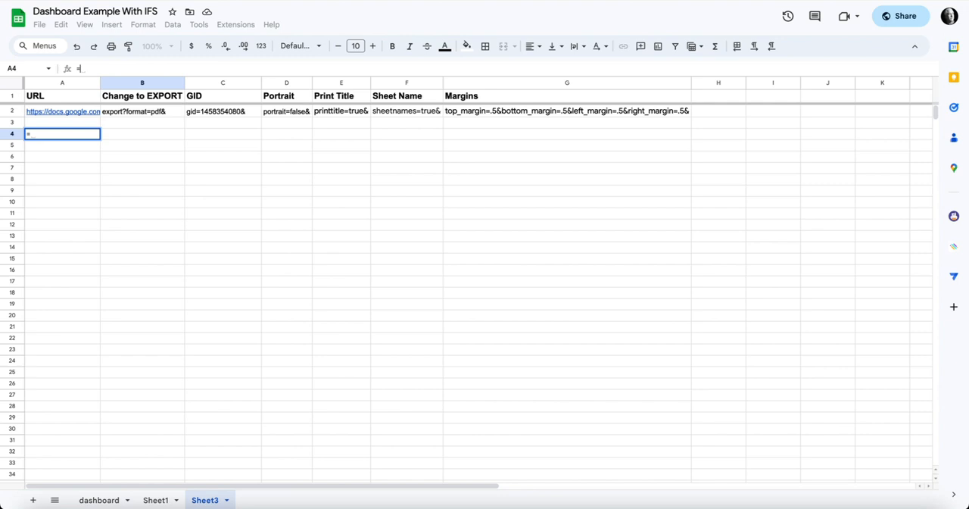
pyautogui.click(62, 112)
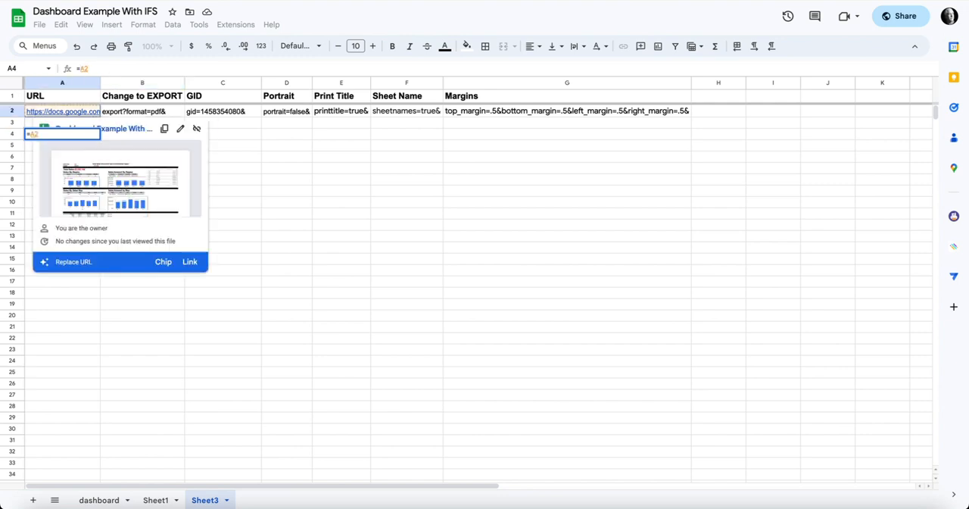
pyautogui.write('&')
pyautogui.click(142, 112)
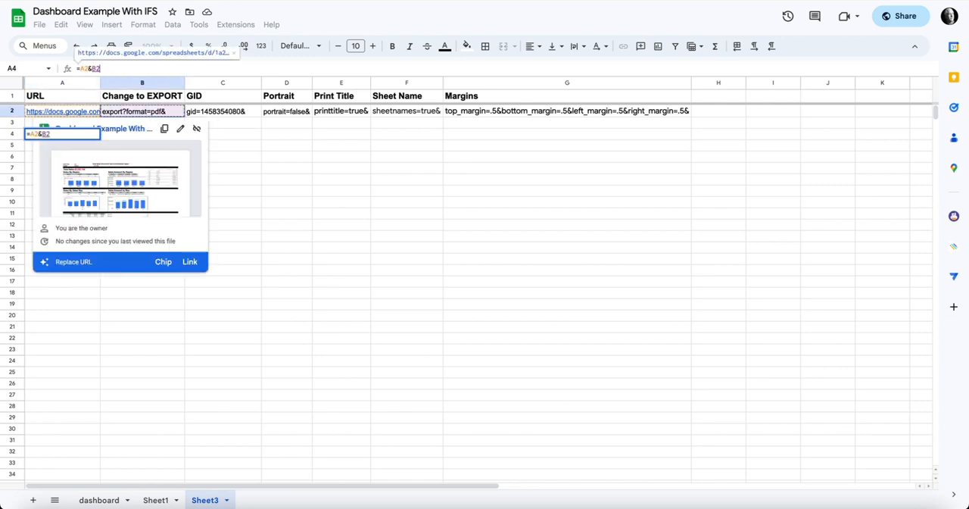
pyautogui.press('Return')
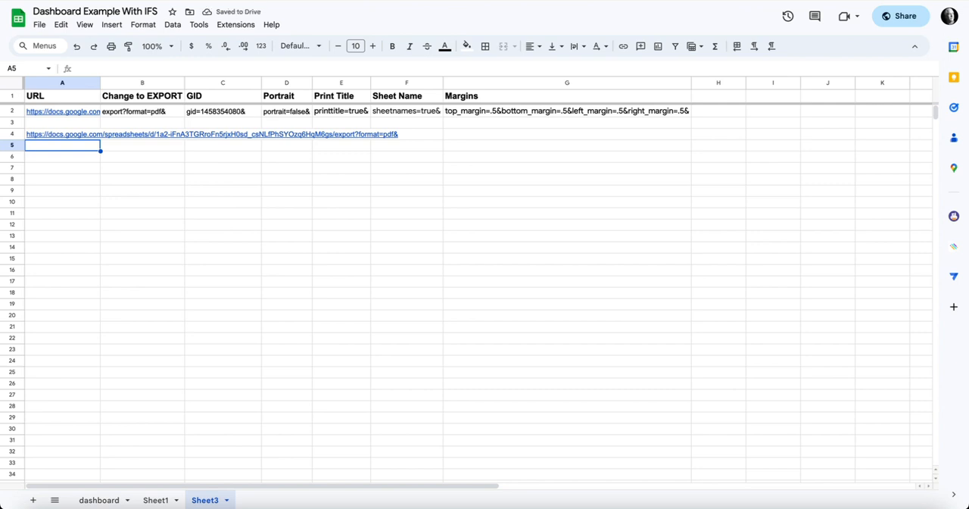
# Step: Extend the formula in A4 to =A2&B2&C2 so the export link includes the GID part
pyautogui.click(101, 134)
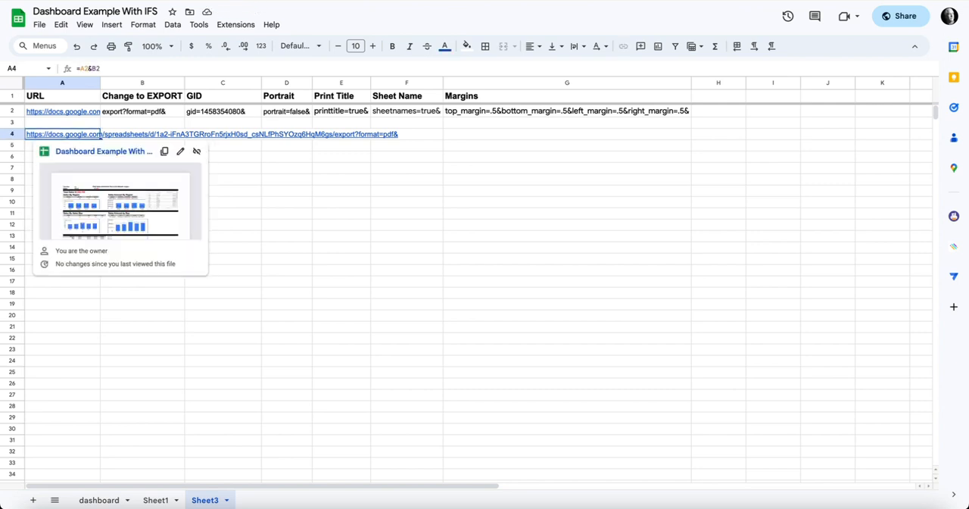
pyautogui.click(102, 68)
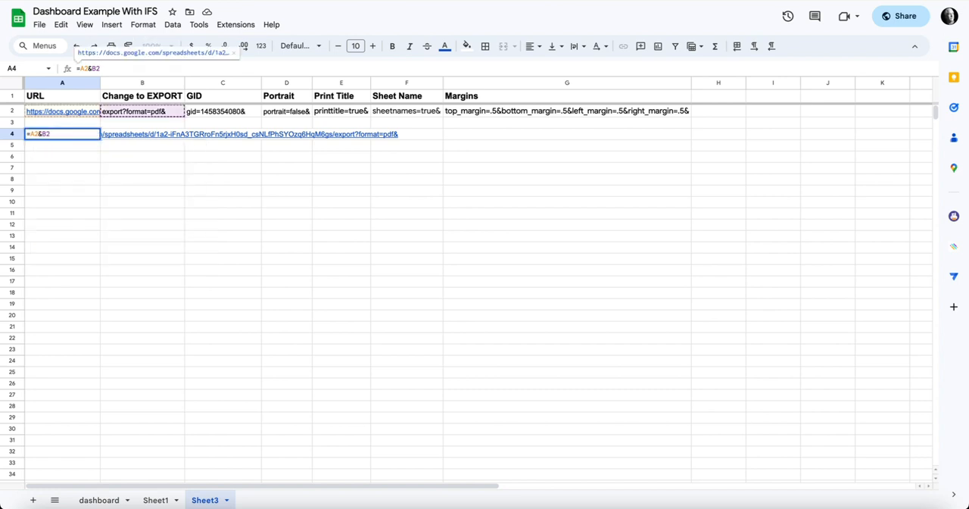
pyautogui.write('&')
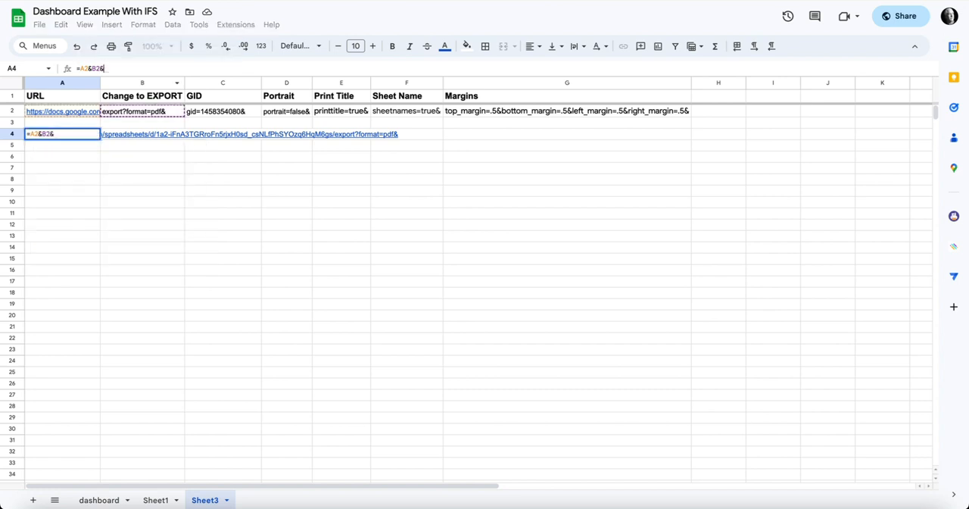
pyautogui.click(214, 111)
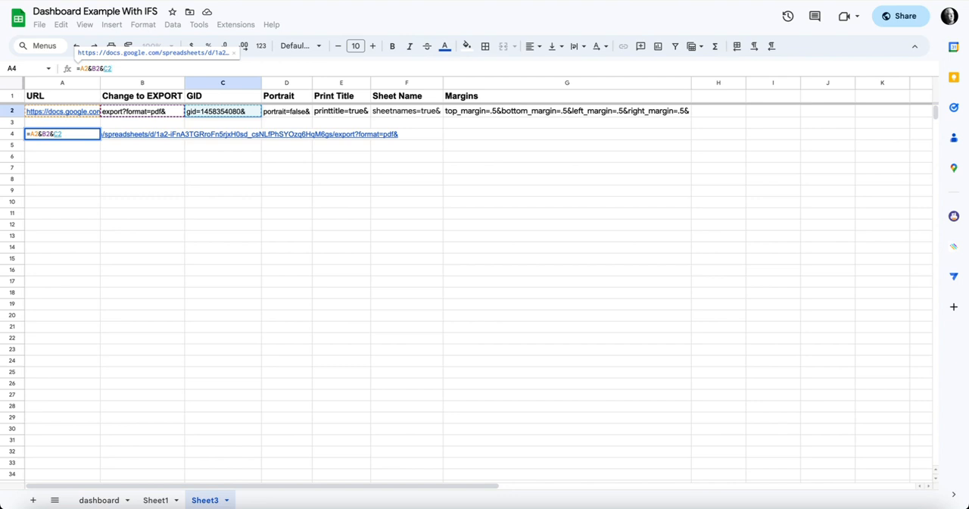
pyautogui.press('Return')
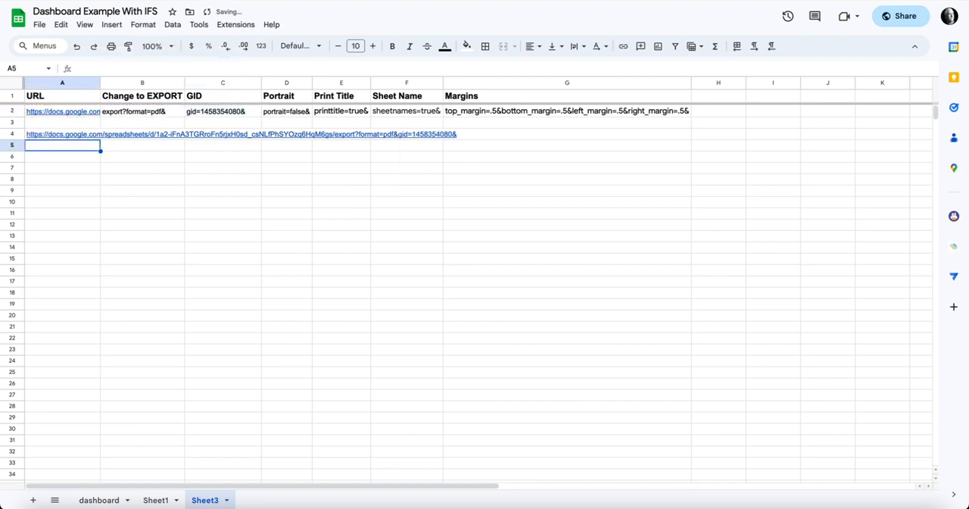
# Step: Open the export link from A4, check the layout of the resulting dashboard PDF, and close it
pyautogui.press('Up')
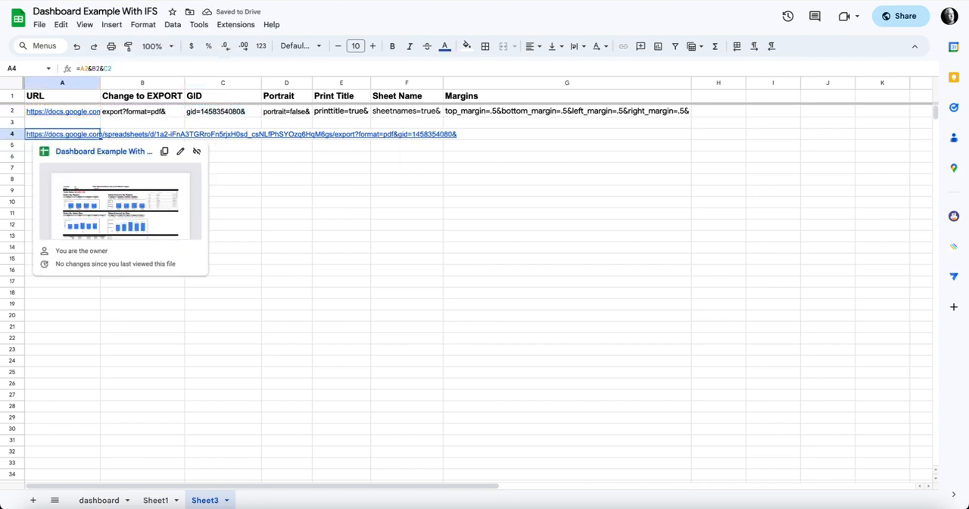
pyautogui.click(84, 151)
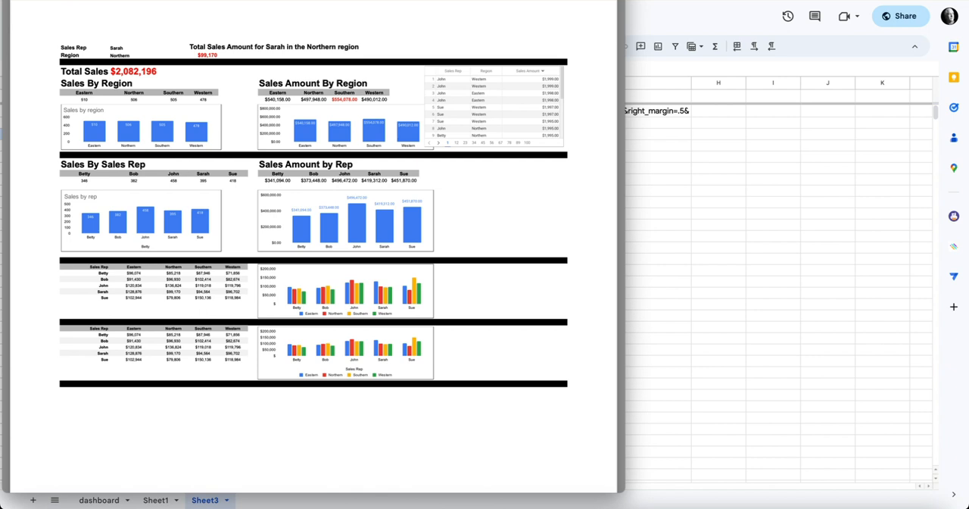
pyautogui.scroll(-4, 313, 246)
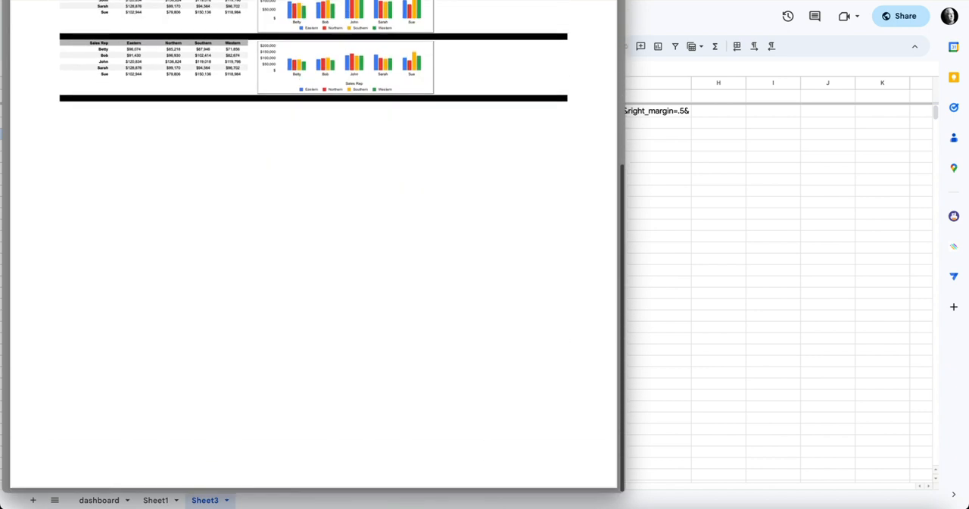
pyautogui.scroll(4, 313, 246)
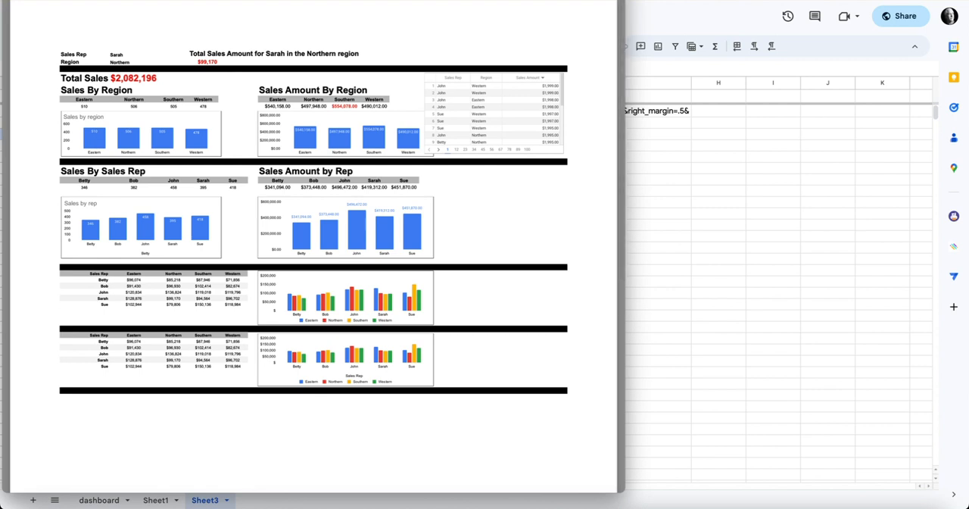
pyautogui.press('super+w')
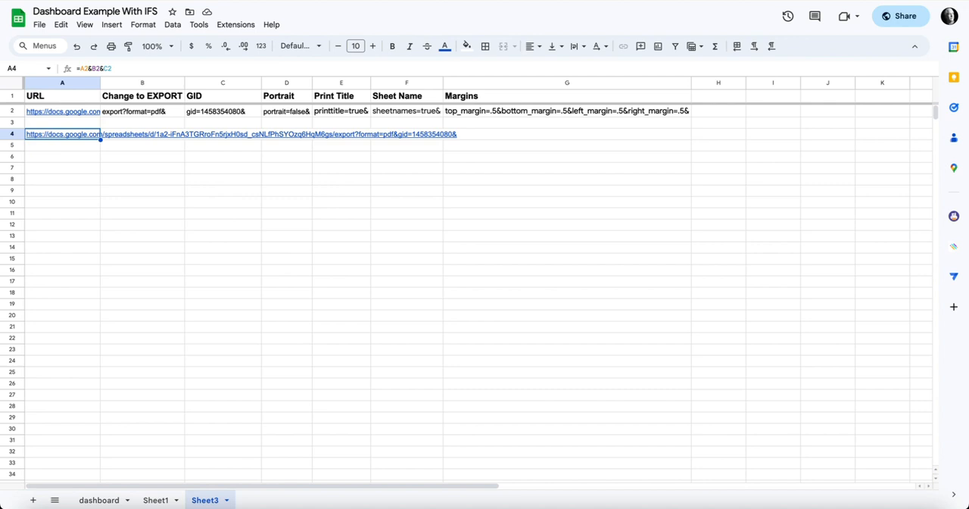
# Step: Shorten the formula in A4 to =A2&B2 so the export link leaves out the GID part
pyautogui.press('Return')
pyautogui.press('BackSpace')
pyautogui.press('BackSpace')
pyautogui.press('BackSpace')
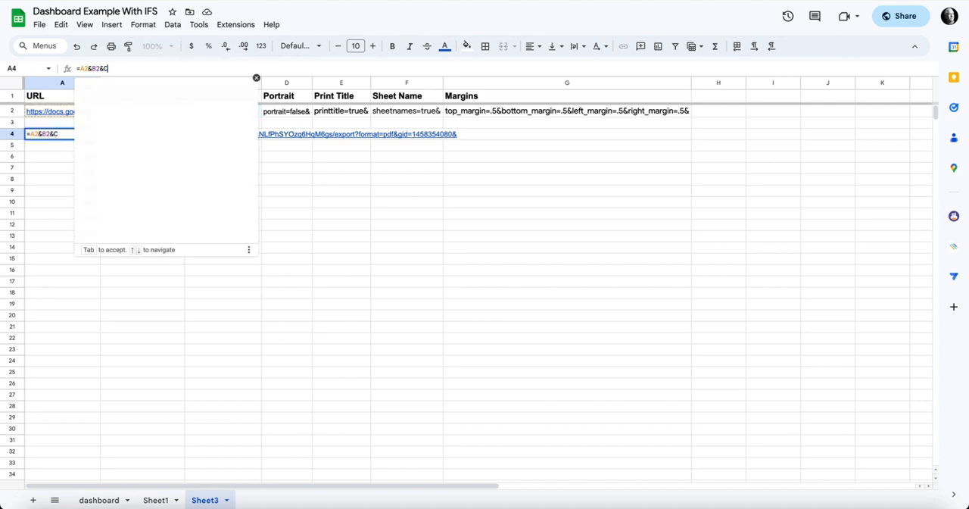
pyautogui.press('Return')
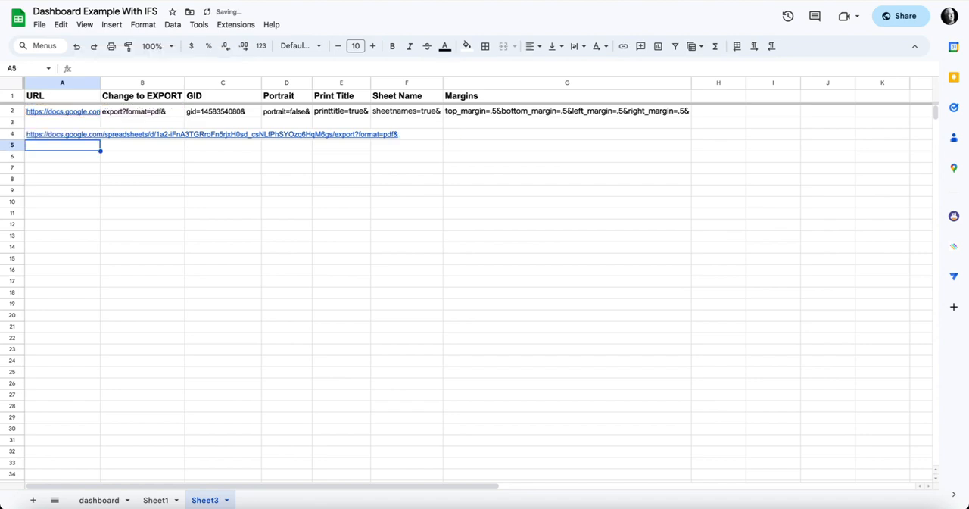
# Step: Open the export link from A4, browse the page thumbnails of the resulting PDF, and close it
pyautogui.moveTo(68, 135)
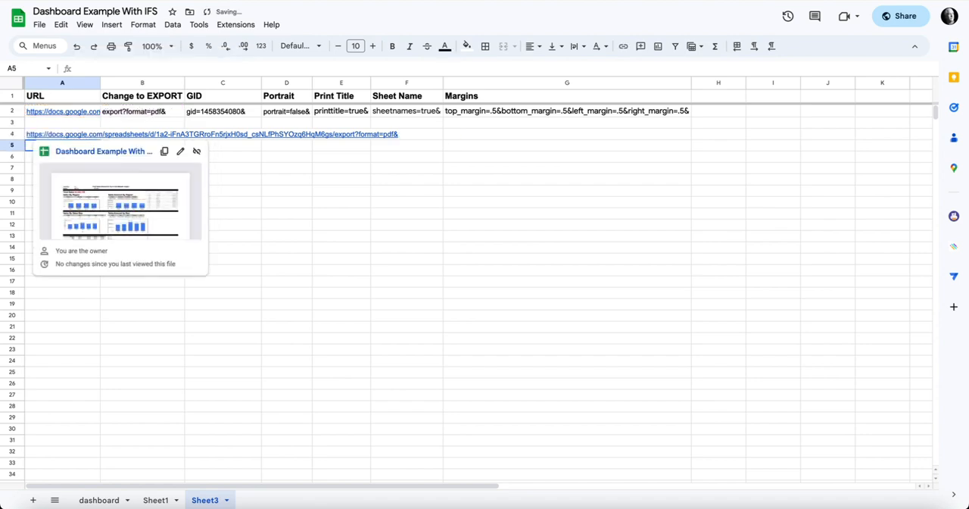
pyautogui.click(103, 152)
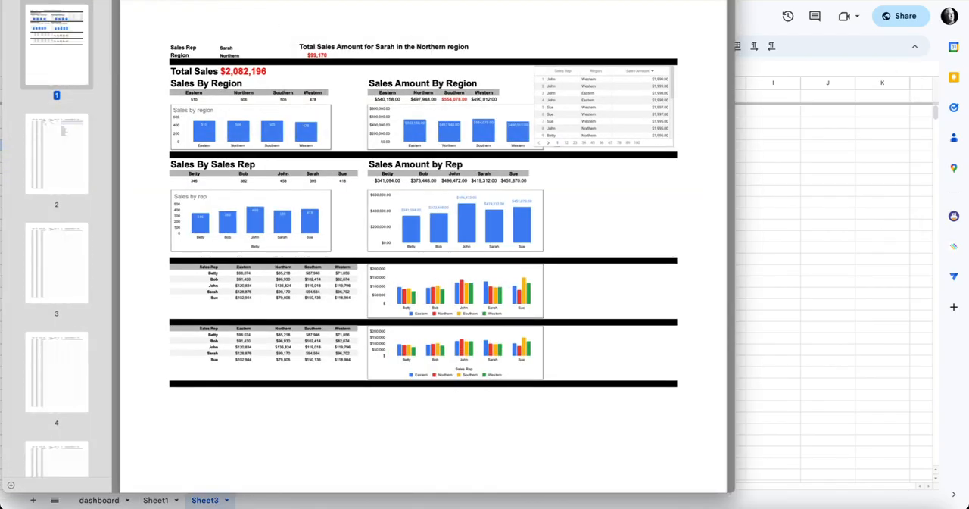
pyautogui.scroll(-15, 56, 242)
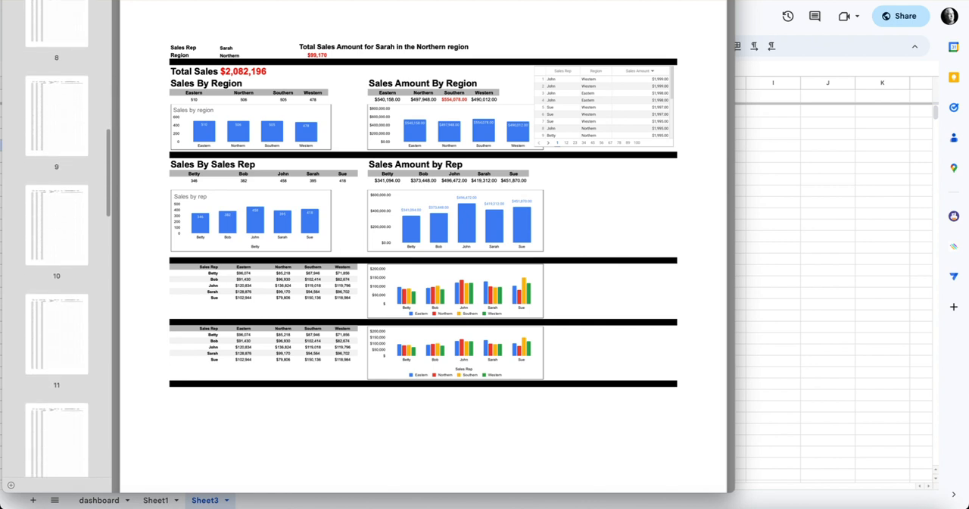
pyautogui.scroll(-10, 56, 243)
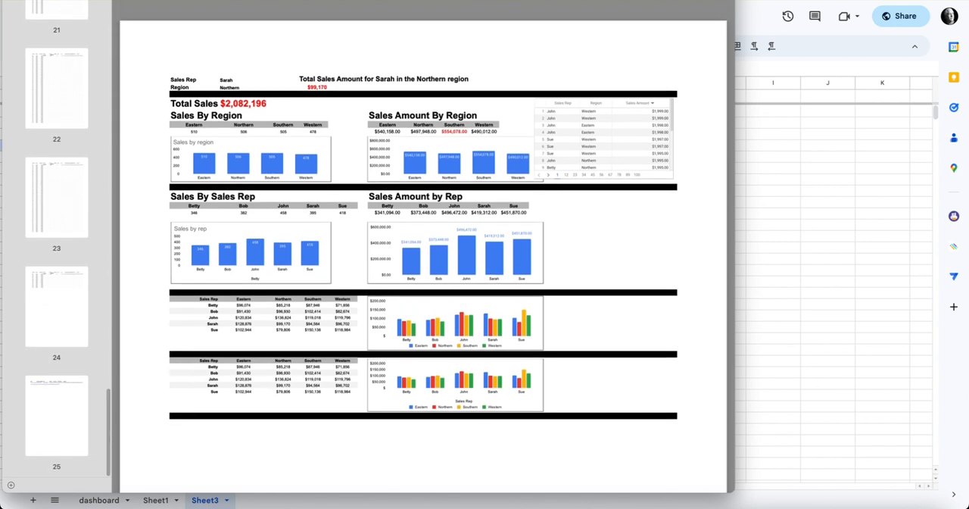
pyautogui.scroll(-1, 424, 242)
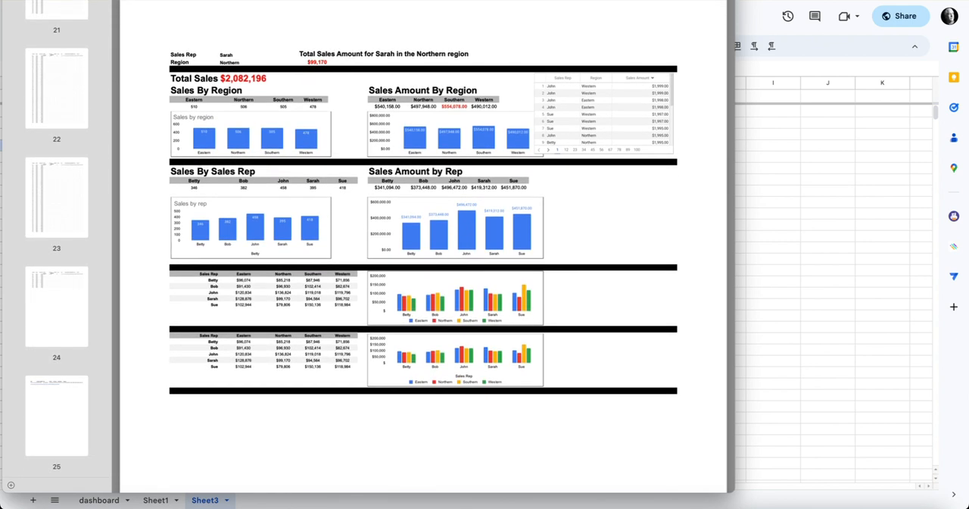
pyautogui.press('Escape')
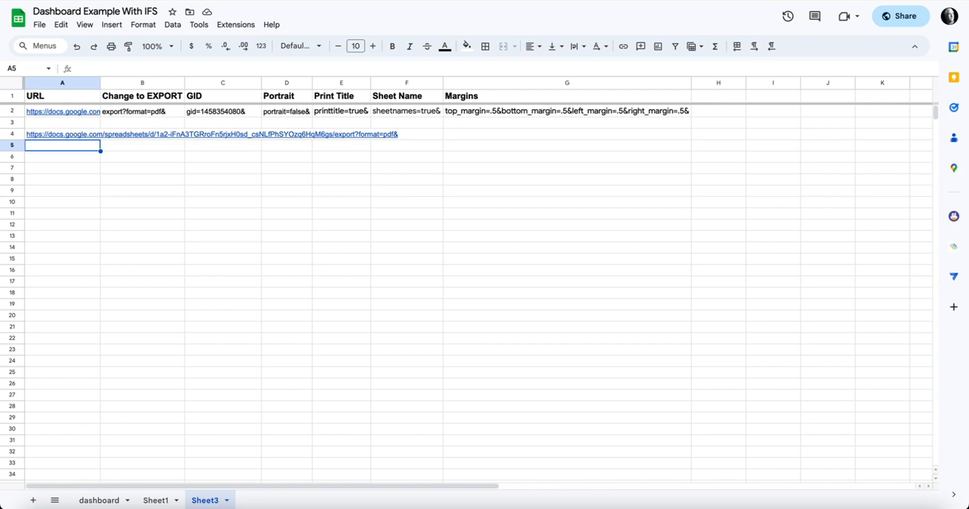
# Step: Extend the formula in A4 to =A2&B2&C2&D2&E2&F2&G2, adding the GID, portrait, print title, sheet name and margin parts
pyautogui.click(62, 134)
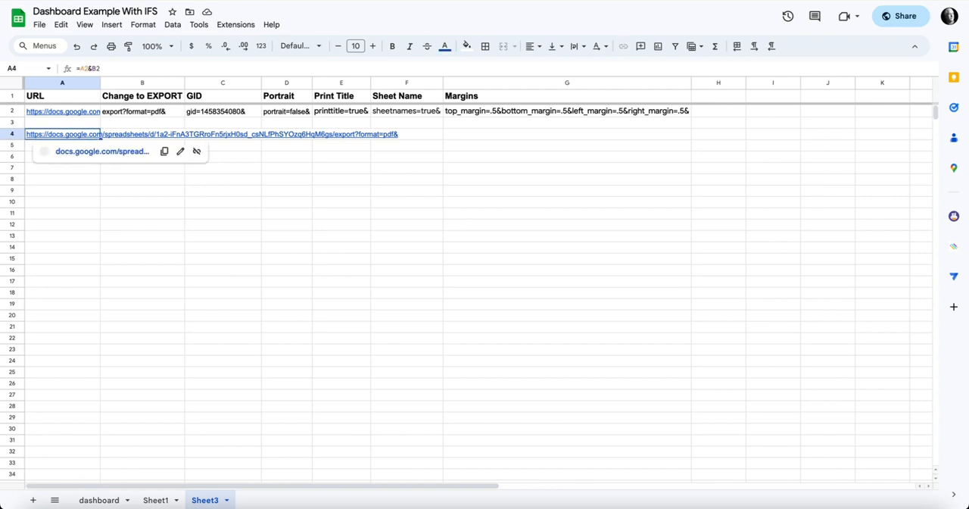
pyautogui.press('Return')
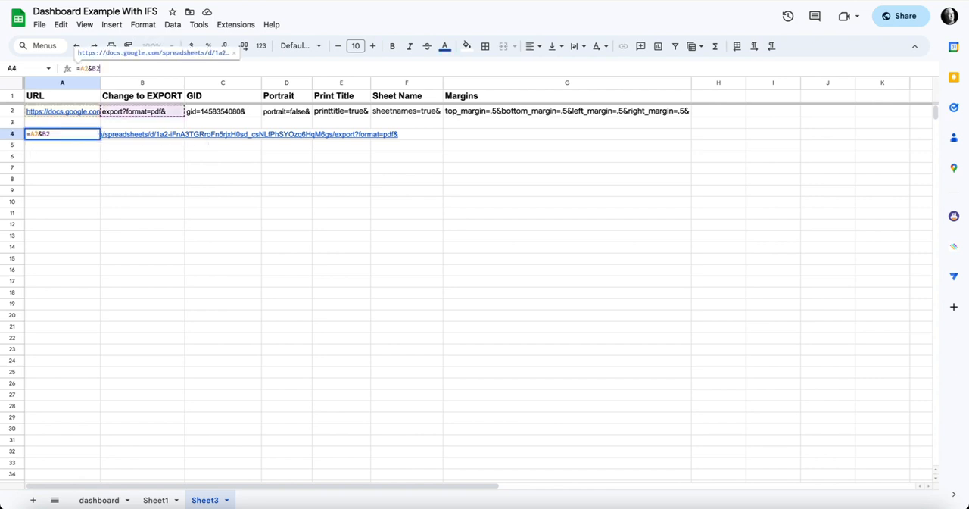
pyautogui.write('&')
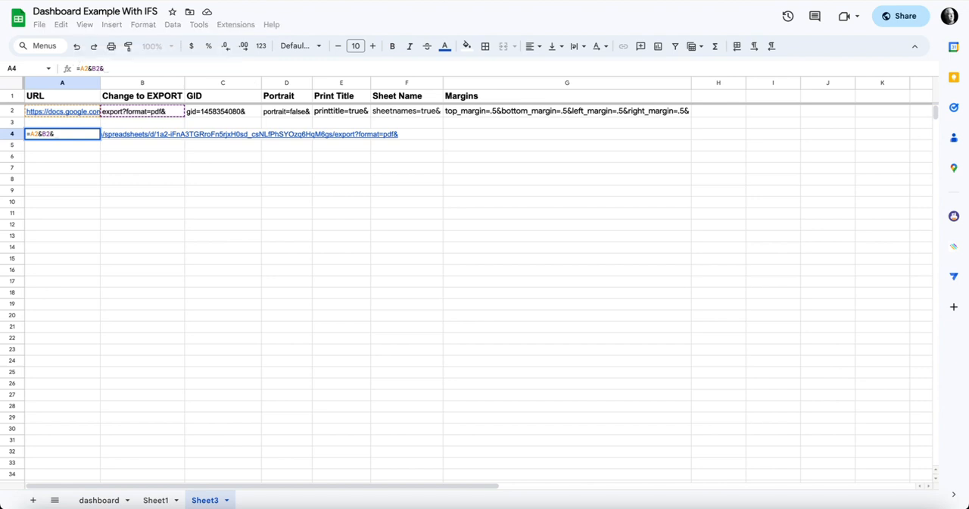
pyautogui.click(223, 112)
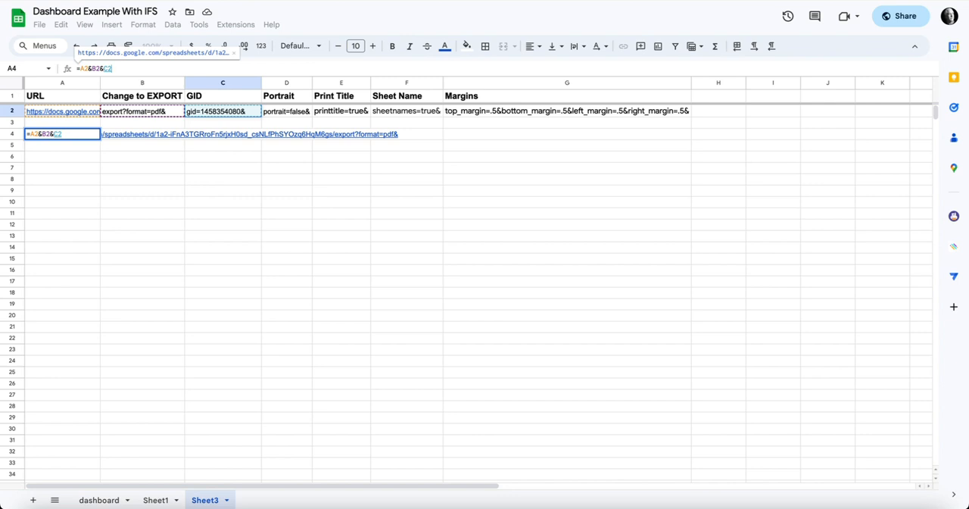
pyautogui.write('&')
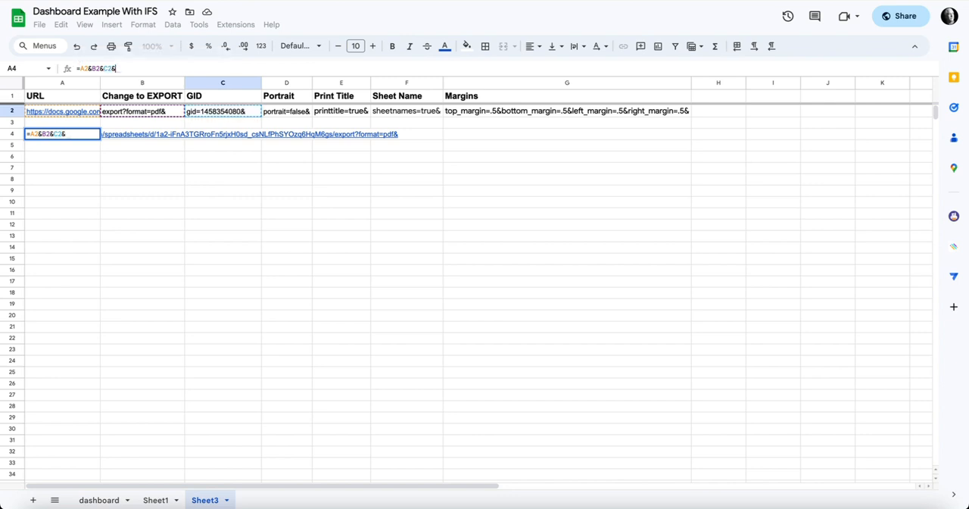
pyautogui.click(286, 111)
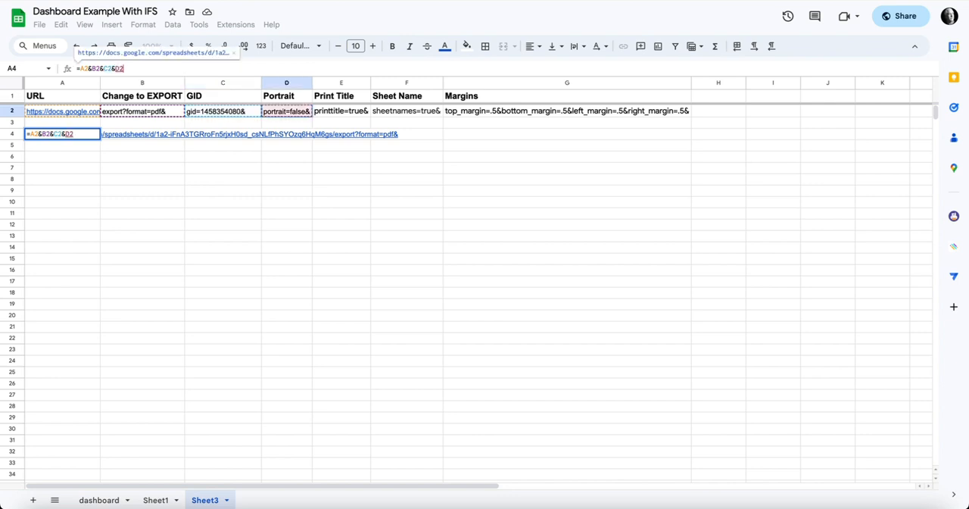
pyautogui.write('&')
pyautogui.click(340, 112)
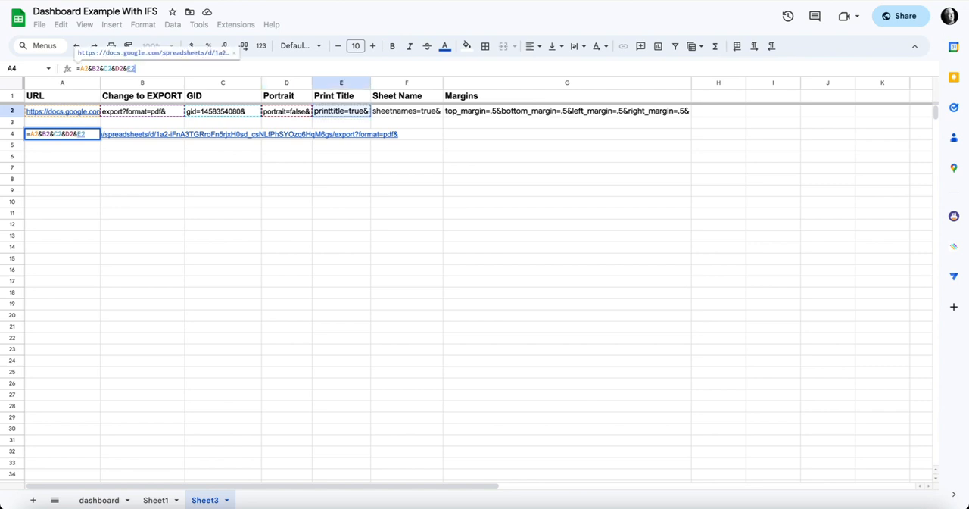
pyautogui.write('&')
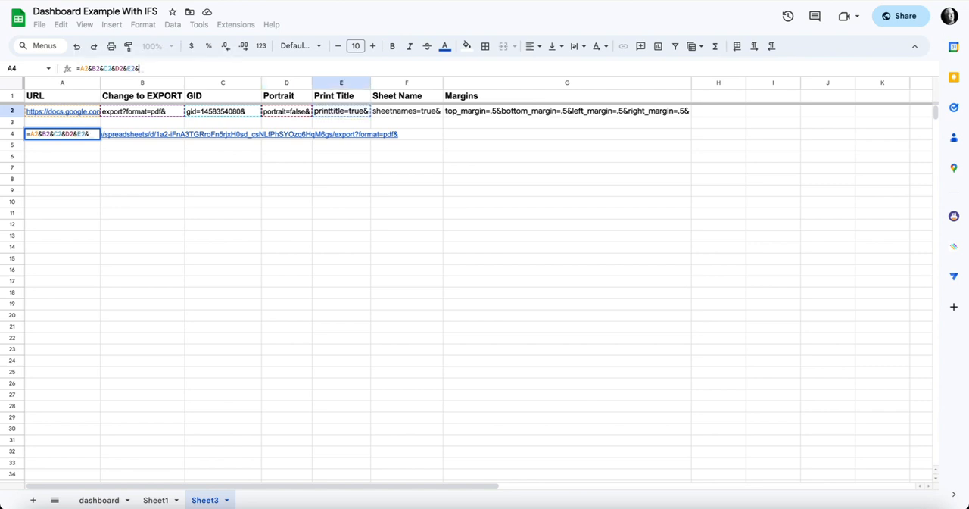
pyautogui.click(407, 111)
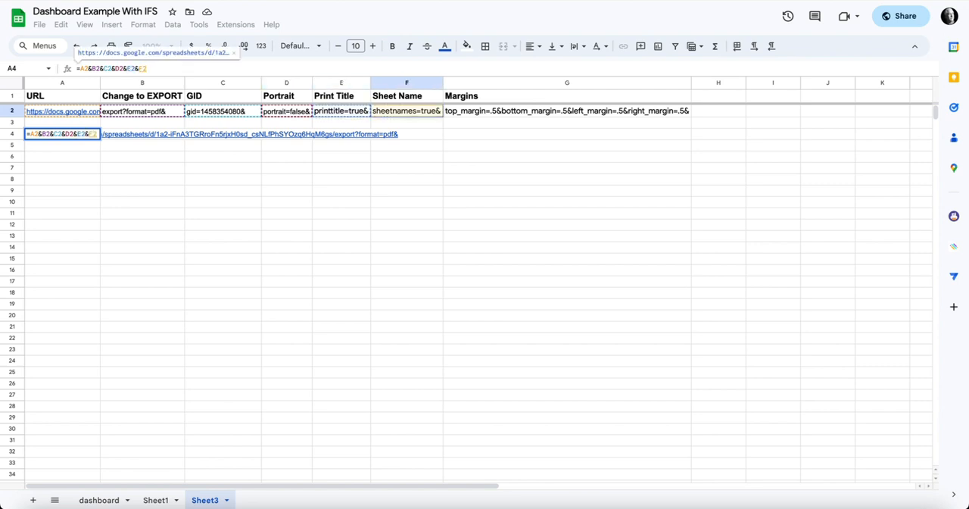
pyautogui.write('&')
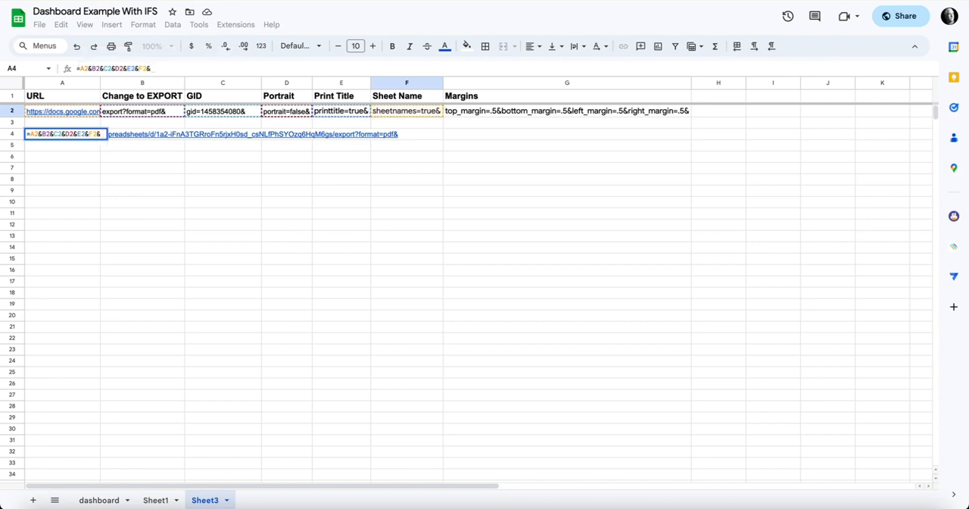
pyautogui.click(530, 111)
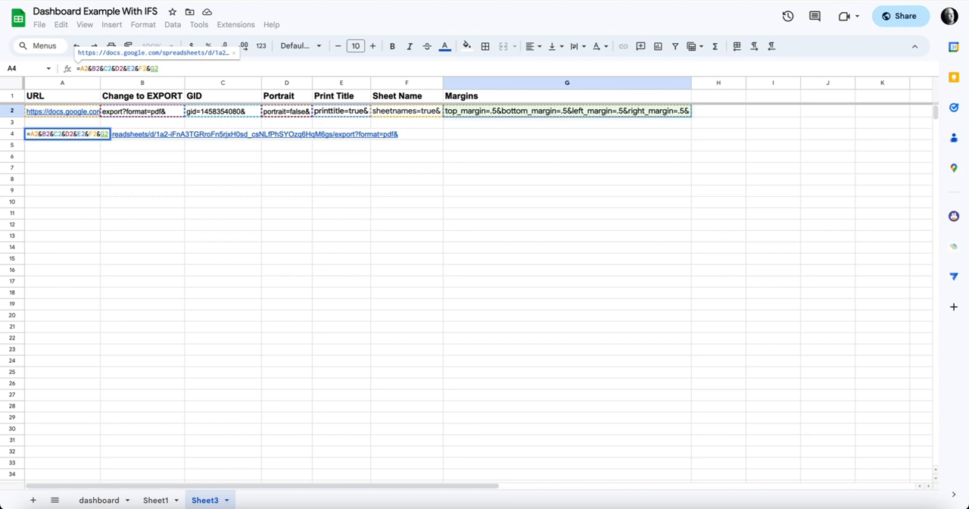
pyautogui.press('Return')
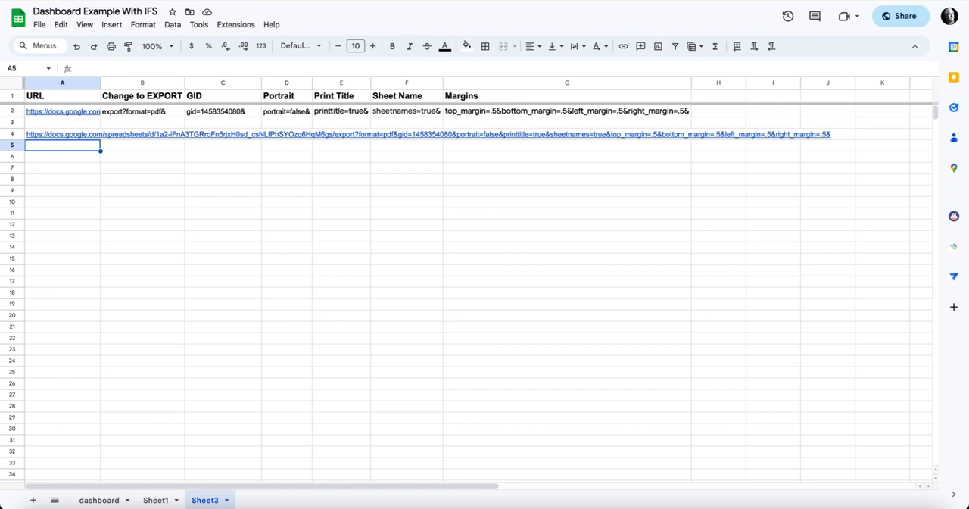
# Step: Open the full export link from A4, check the PDF's orientation, title, sheet name and margins, and close it
pyautogui.moveTo(63, 134)
pyautogui.click(64, 134)
pyautogui.click(102, 151)
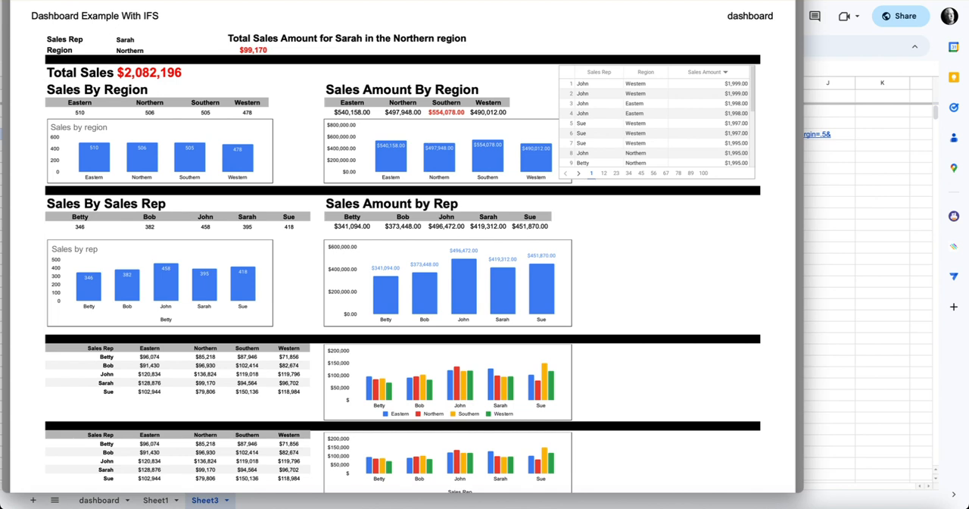
pyautogui.scroll(-3, 401, 250)
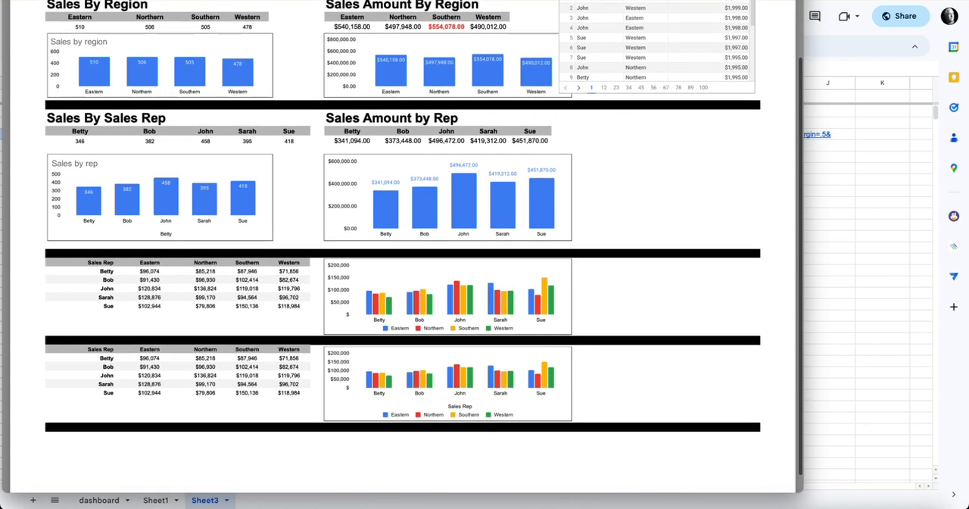
pyautogui.scroll(2, 401, 250)
pyautogui.scroll(-2, 401, 250)
pyautogui.scroll(4, 401, 250)
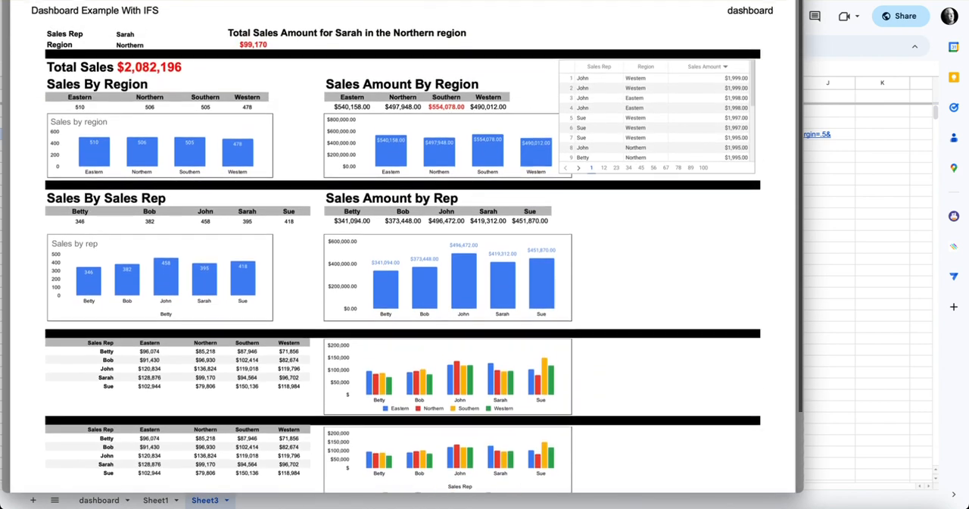
pyautogui.scroll(-2, 401, 249)
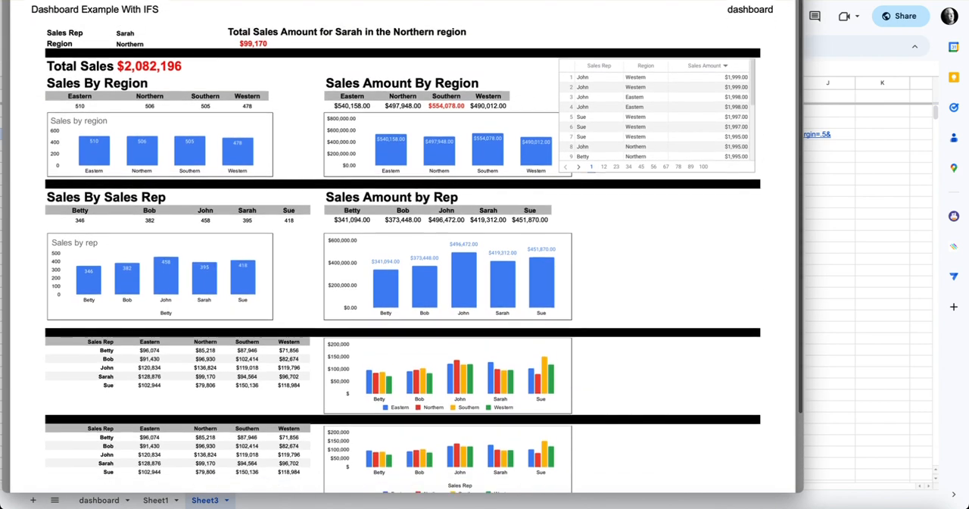
pyautogui.scroll(2, 401, 250)
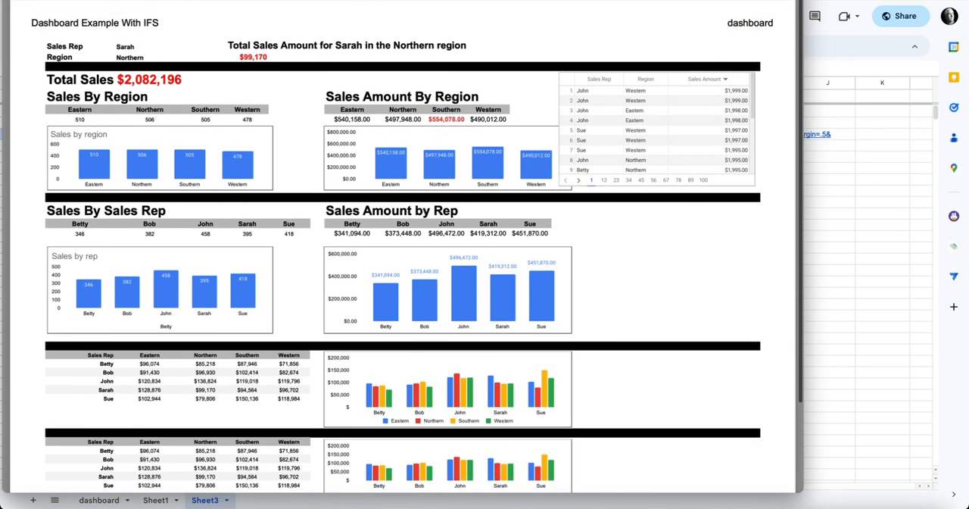
pyautogui.scroll(-3, 401, 250)
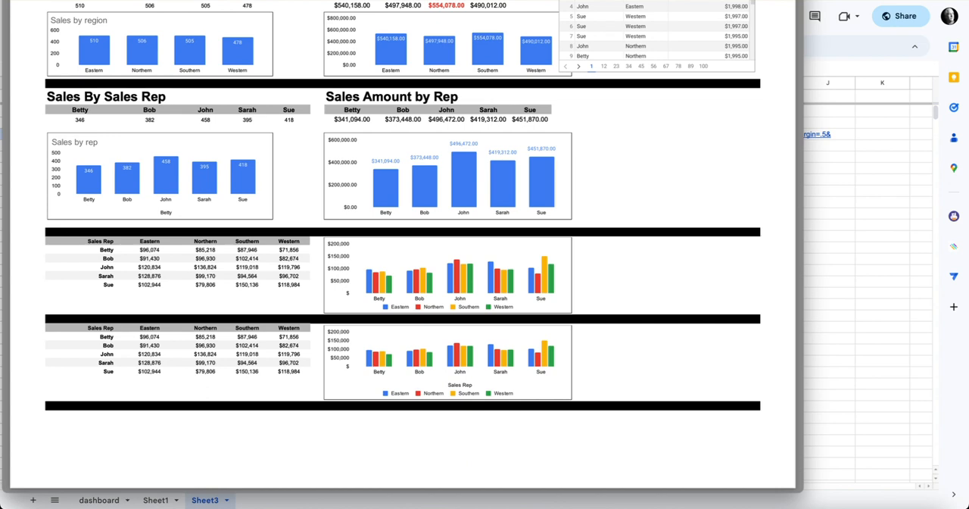
pyautogui.scroll(3, 402, 250)
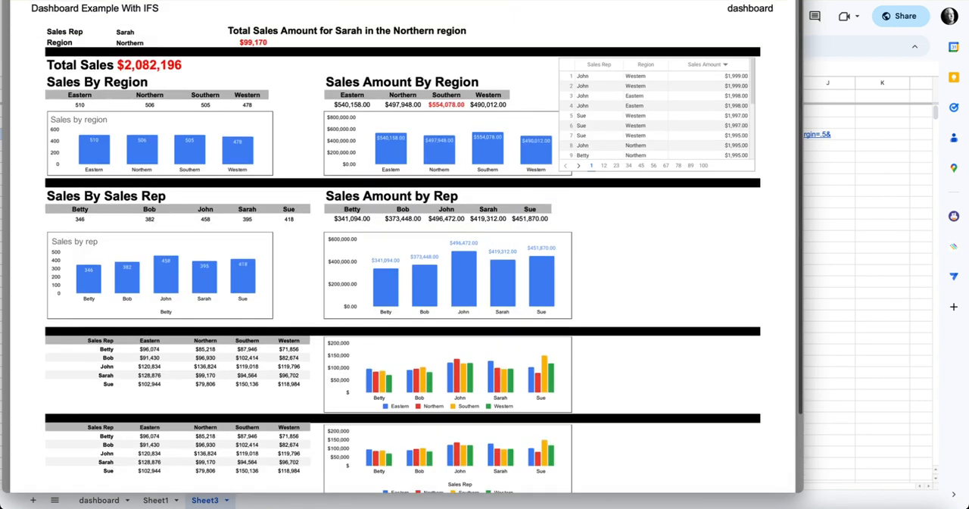
pyautogui.press('super+w')
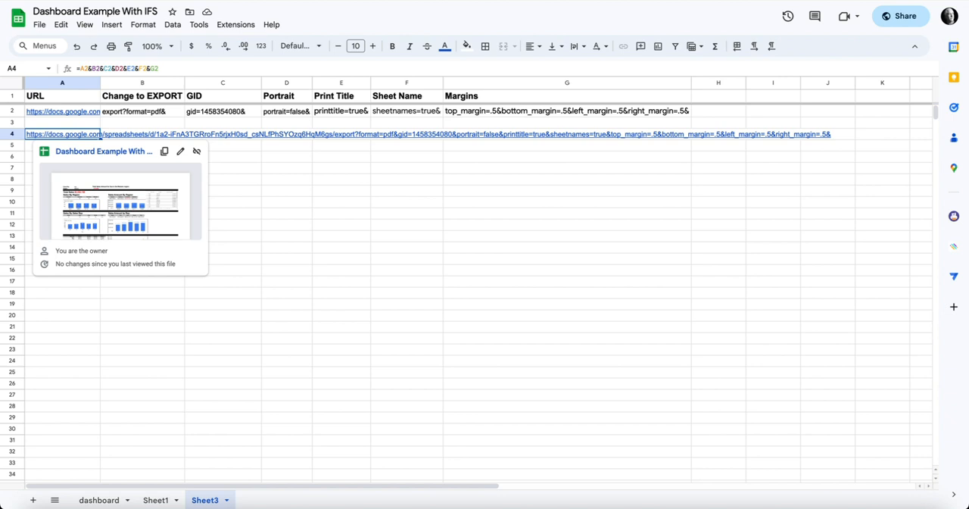
# Step: Copy the combined export link cell A4 on Sheet3
pyautogui.click(287, 224)
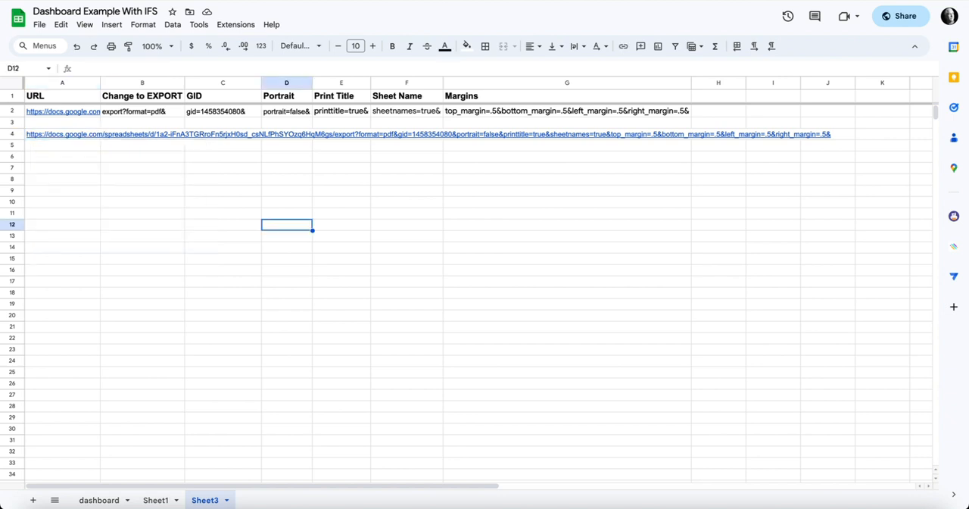
pyautogui.click(62, 135)
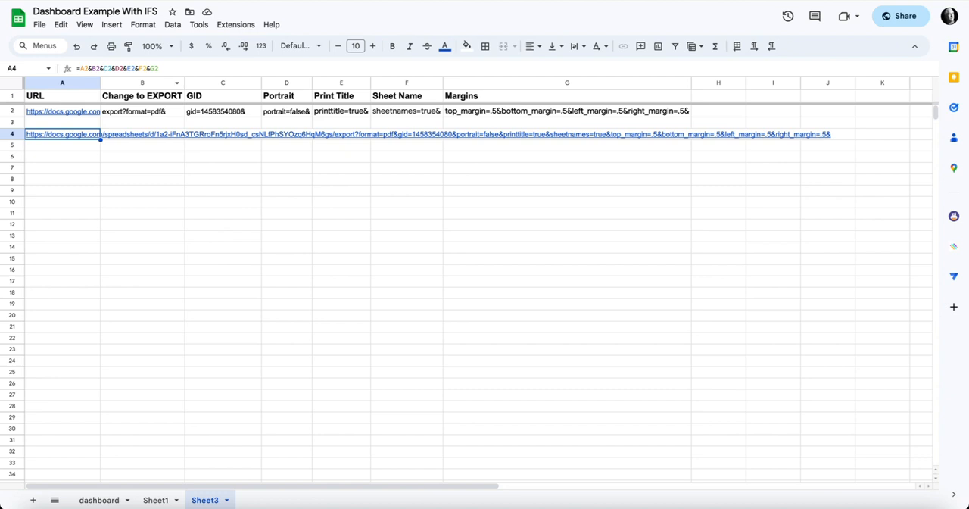
pyautogui.hotkey('ctrl', 'c')
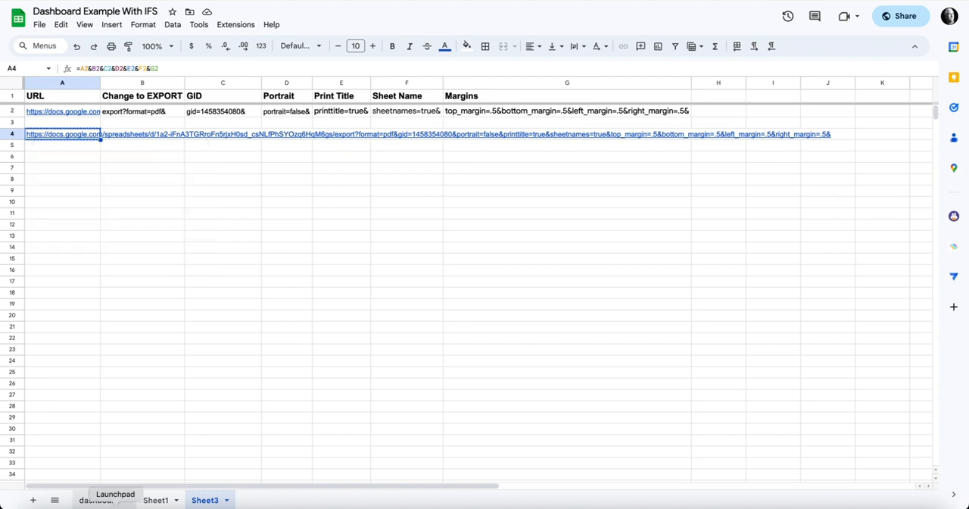
# Step: Start a HYPERLINK formula in cell M1 of the dashboard sheet with the copied export link as its quoted URL
pyautogui.click(99, 499)
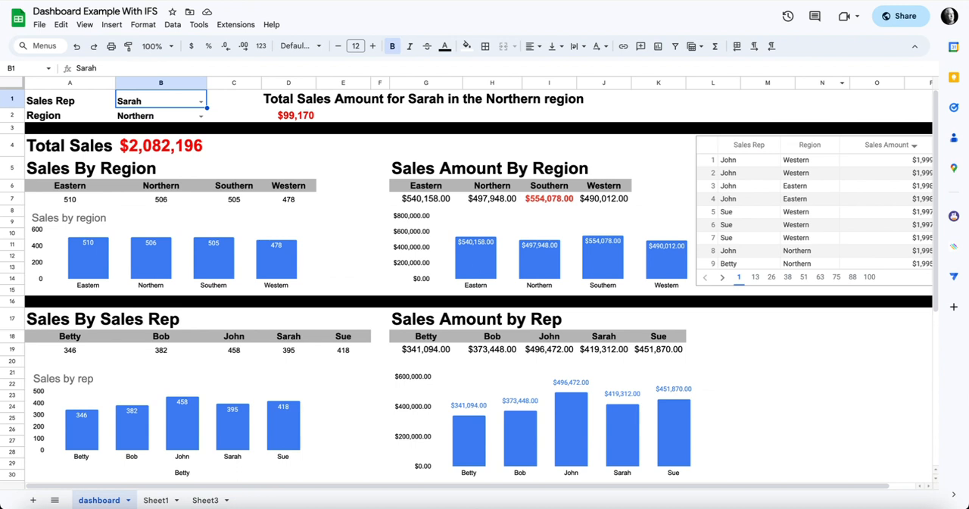
pyautogui.hscroll(2, 484, 288)
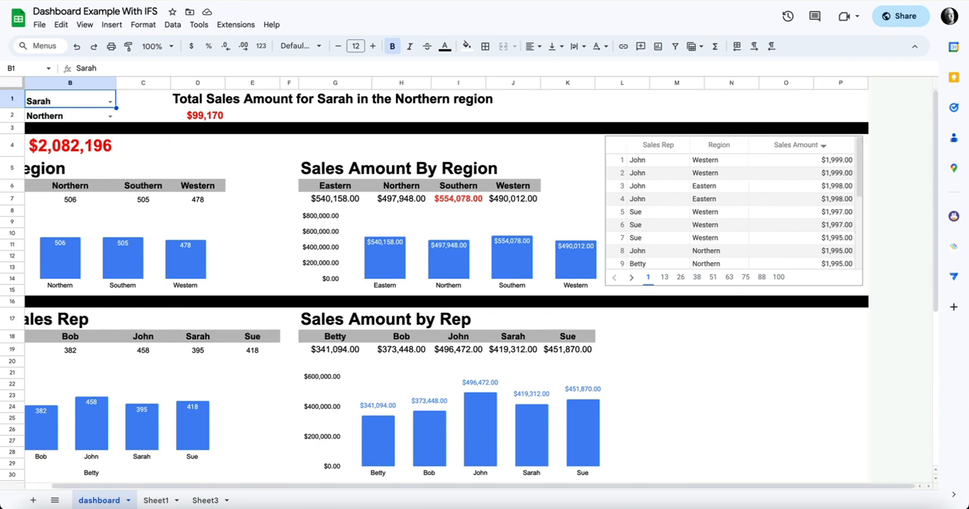
pyautogui.click(676, 99)
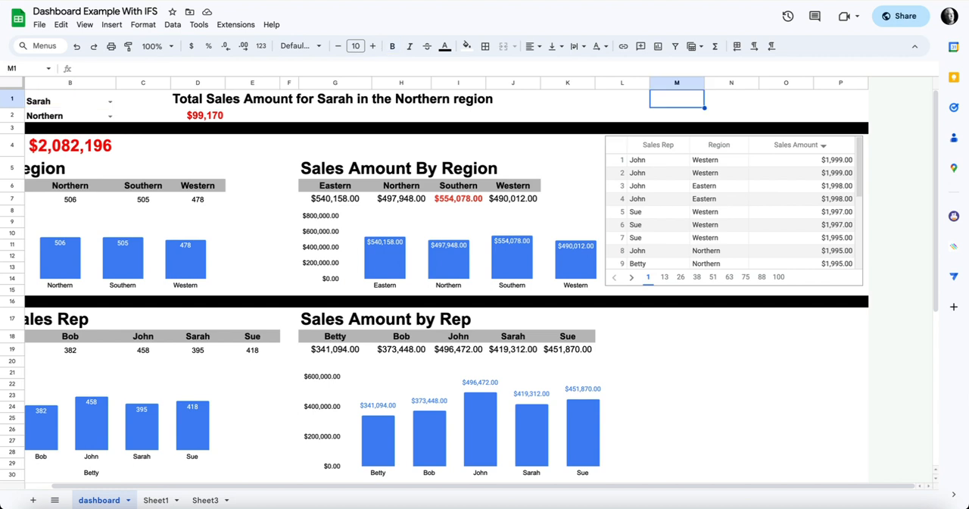
pyautogui.write('=h')
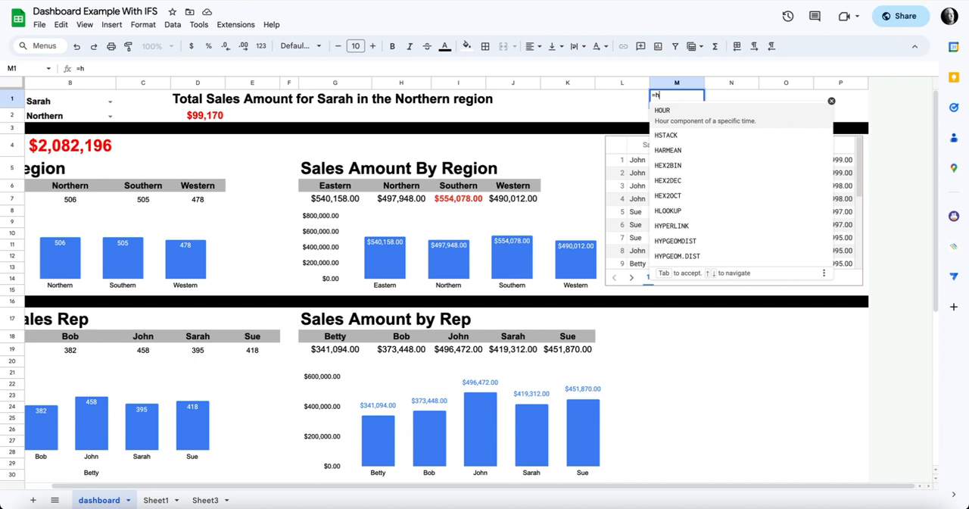
pyautogui.write('y')
pyautogui.press('Down')
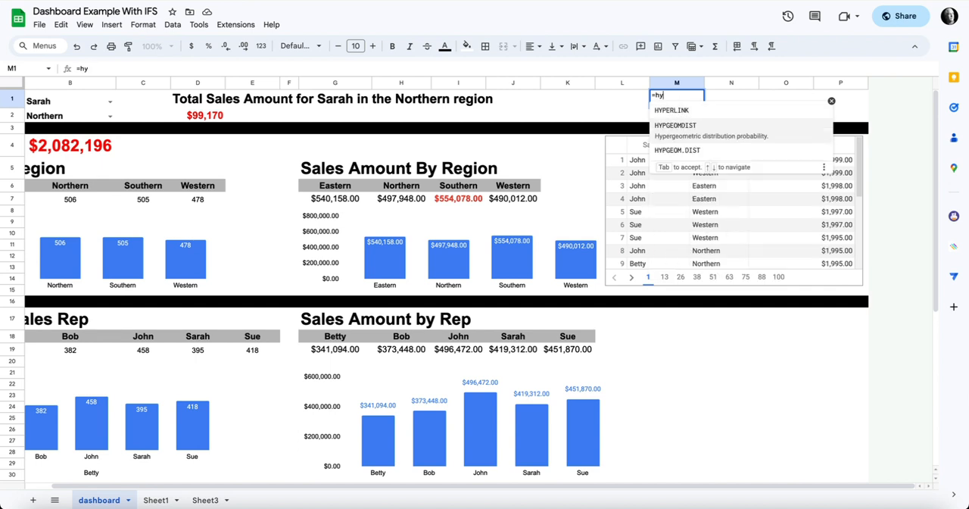
pyautogui.press('Up')
pyautogui.press('Tab')
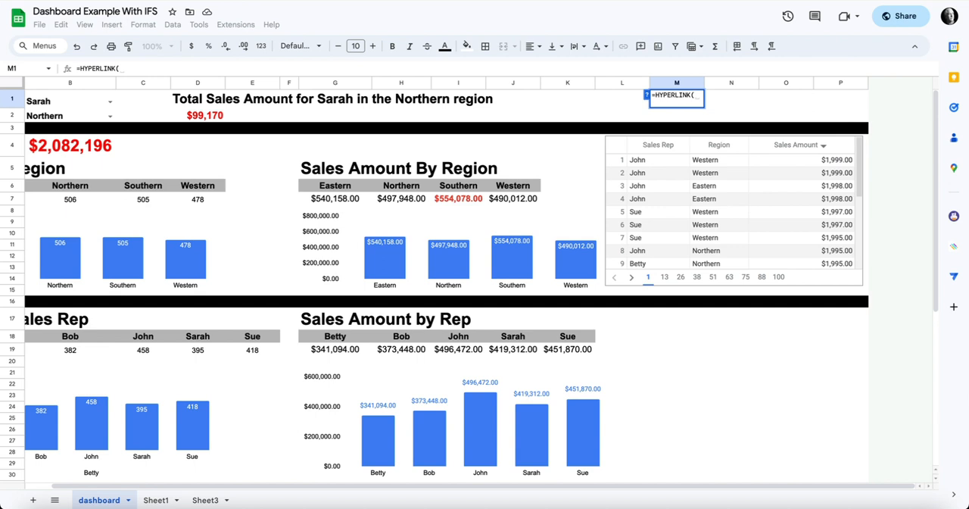
pyautogui.write('"')
pyautogui.hotkey('ctrl', 'v')
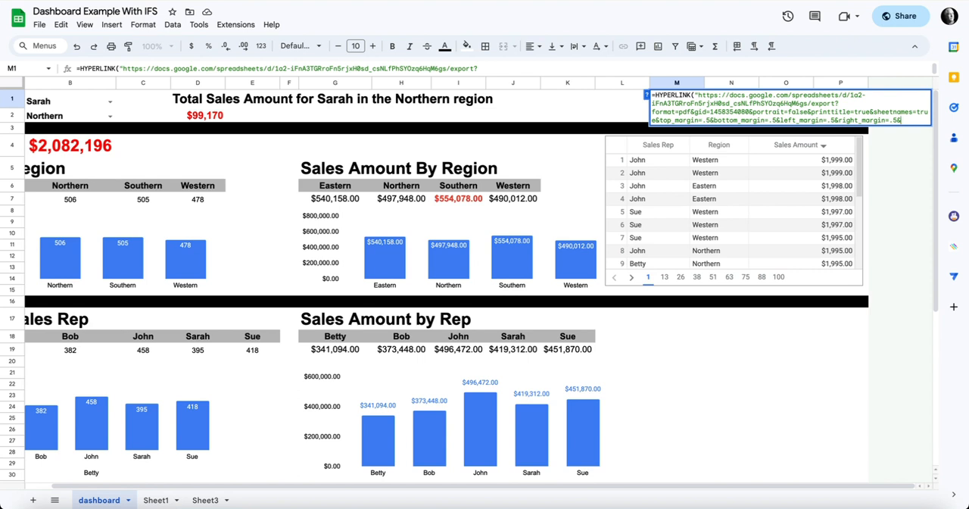
# Step: Add the link label "PrintTo PDF" to the HYPERLINK formula in M1 and enter it
pyautogui.write('",')
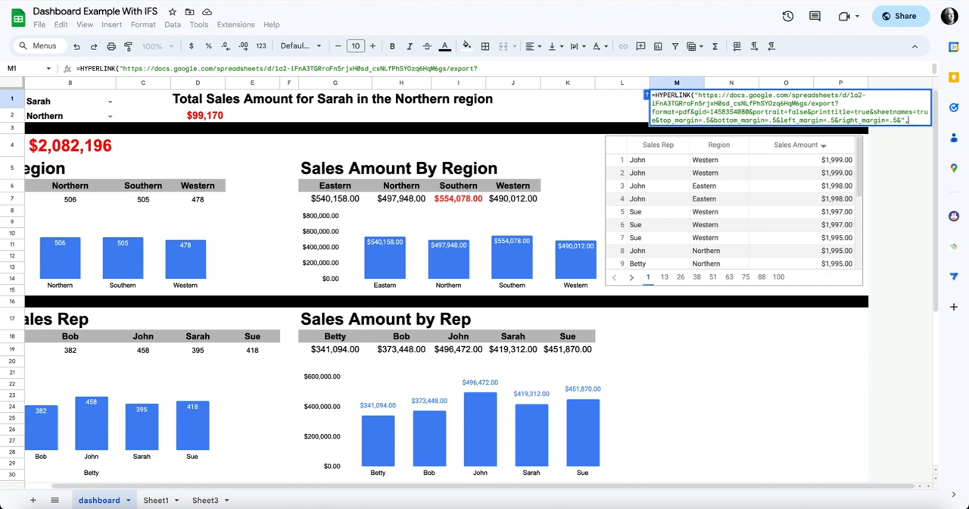
pyautogui.write('"')
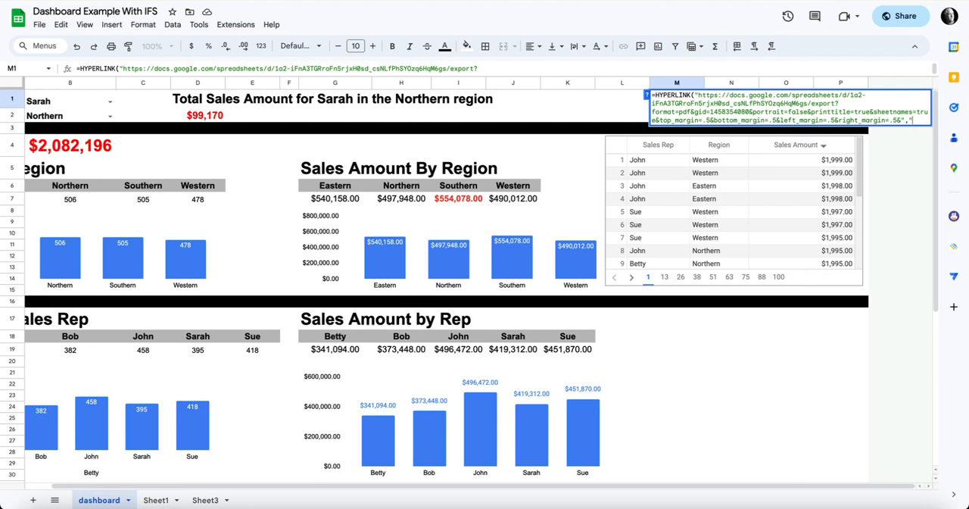
pyautogui.write('PrintTo')
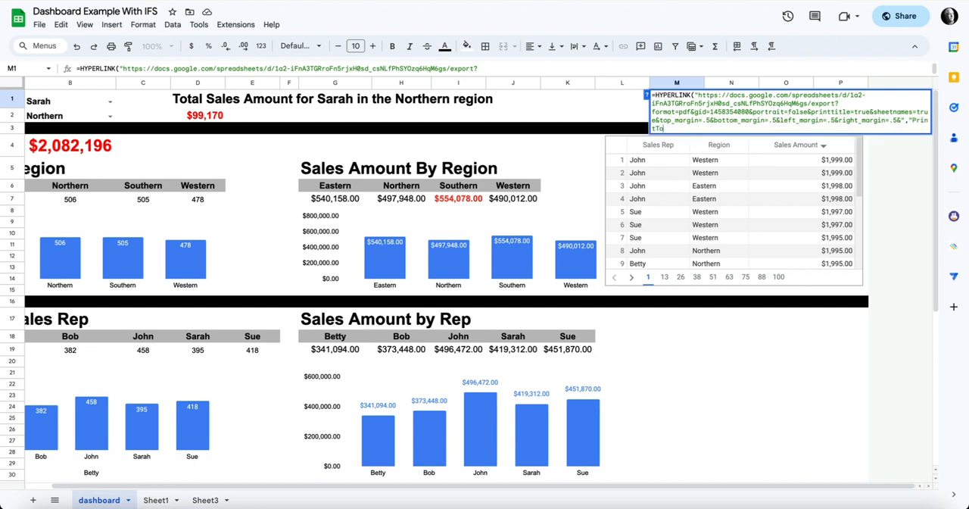
pyautogui.write(' PDF"')
pyautogui.press('Return')
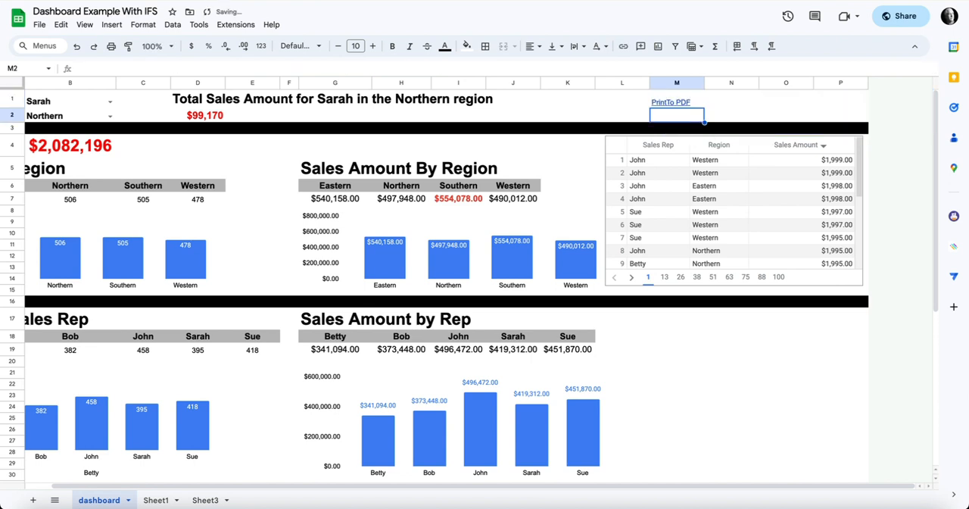
# Step: Expand the formula bar and correct the link label in M1 to "Print To PDF"
pyautogui.click(671, 101)
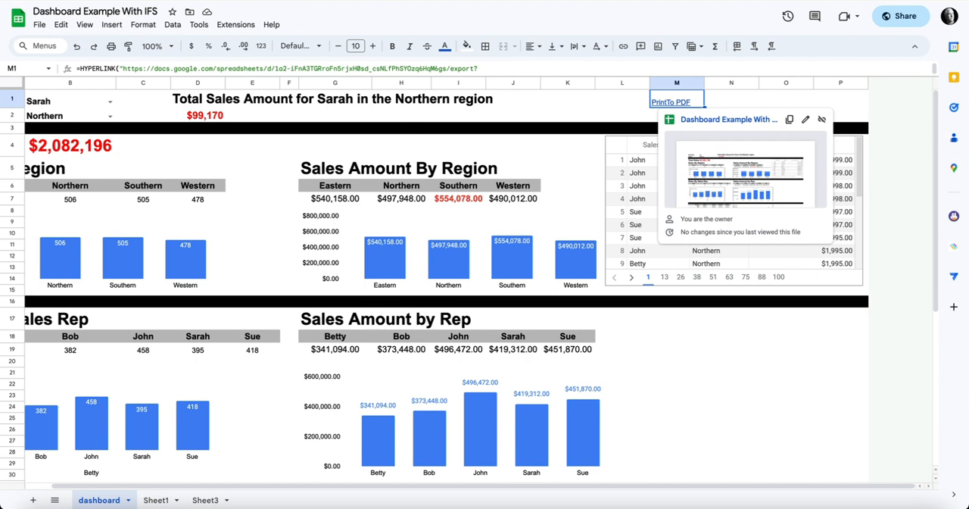
pyautogui.moveTo(513, 76); pyautogui.dragTo(514, 131)
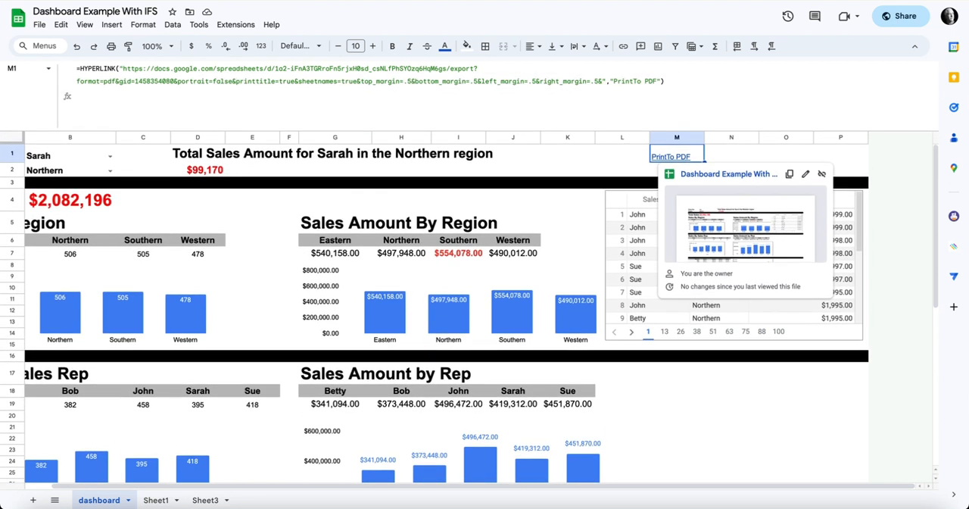
pyautogui.click(636, 81)
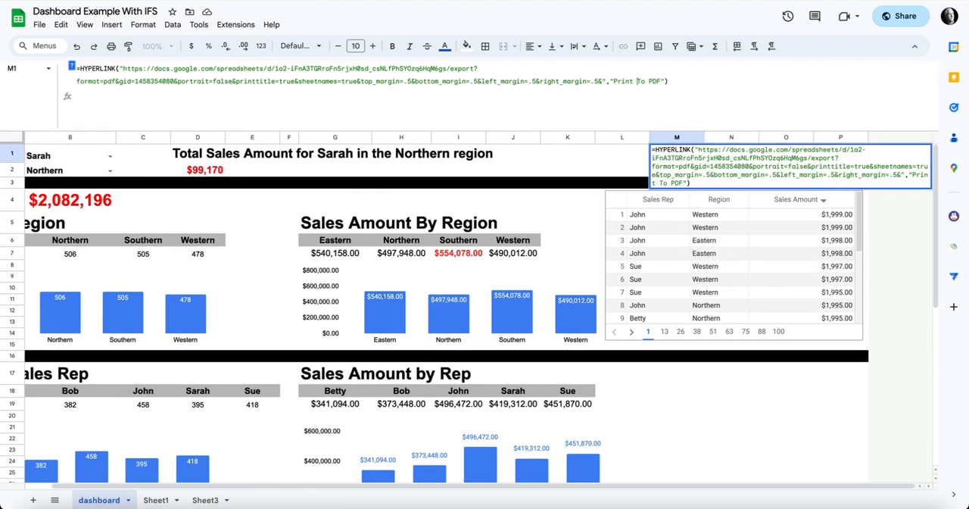
pyautogui.press('Return')
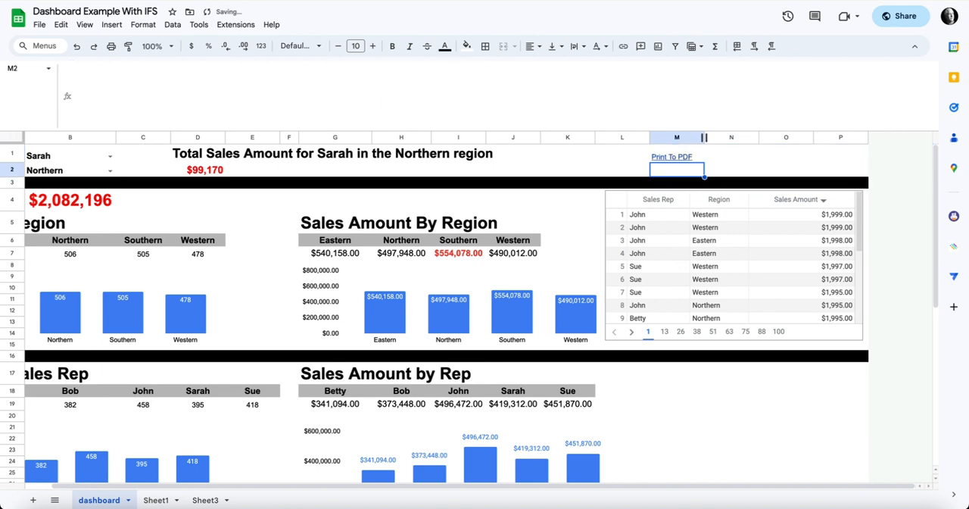
# Step: Open the Print To PDF link from M1, check the exported dashboard PDF, and quit Preview
pyautogui.moveTo(672, 157)
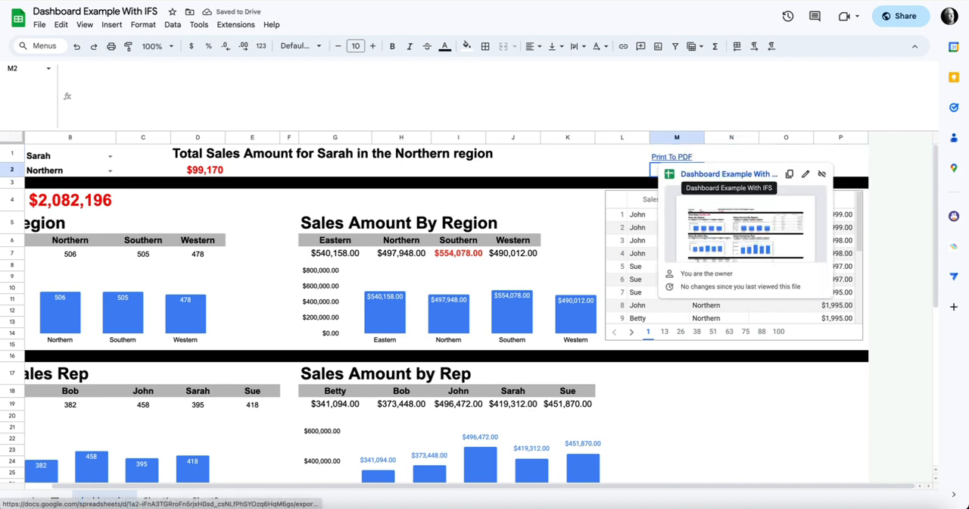
pyautogui.click(729, 173)
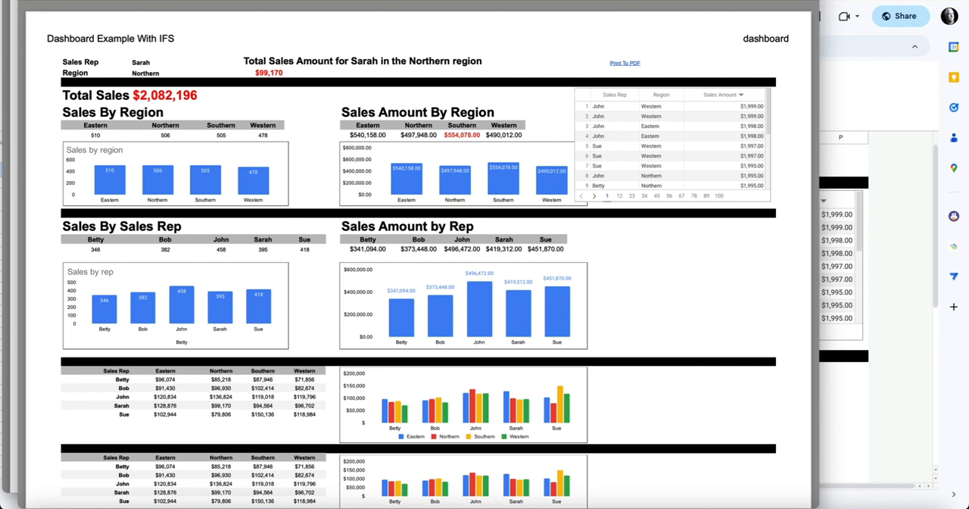
pyautogui.click(37, 1)
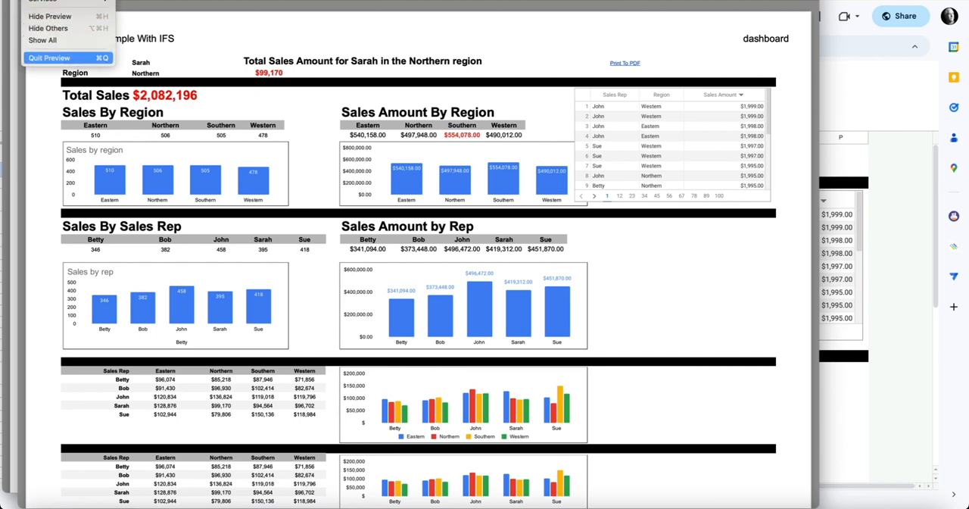
pyautogui.click(49, 58)
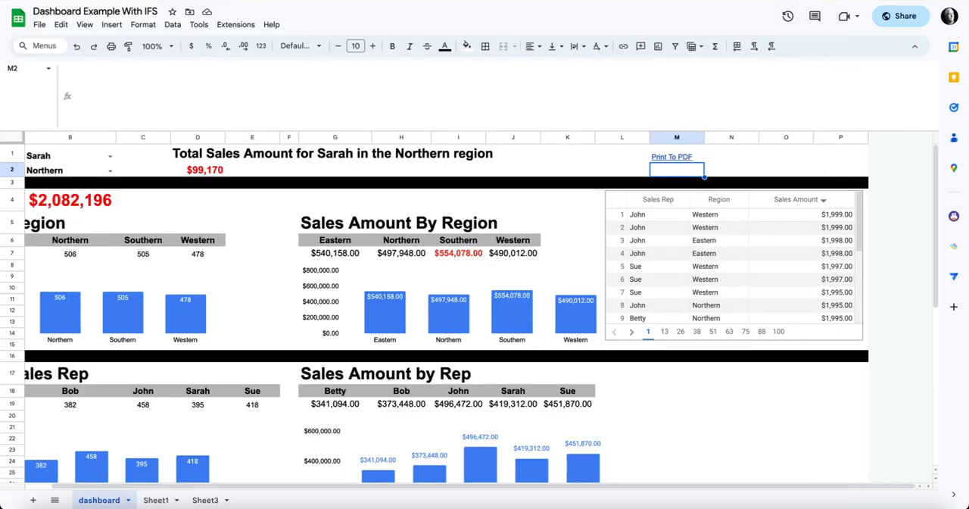
# Step: Copy the full export URL between the quotation marks of the HYPERLINK formula in M1, leaving the formula as it is
pyautogui.click(676, 154)
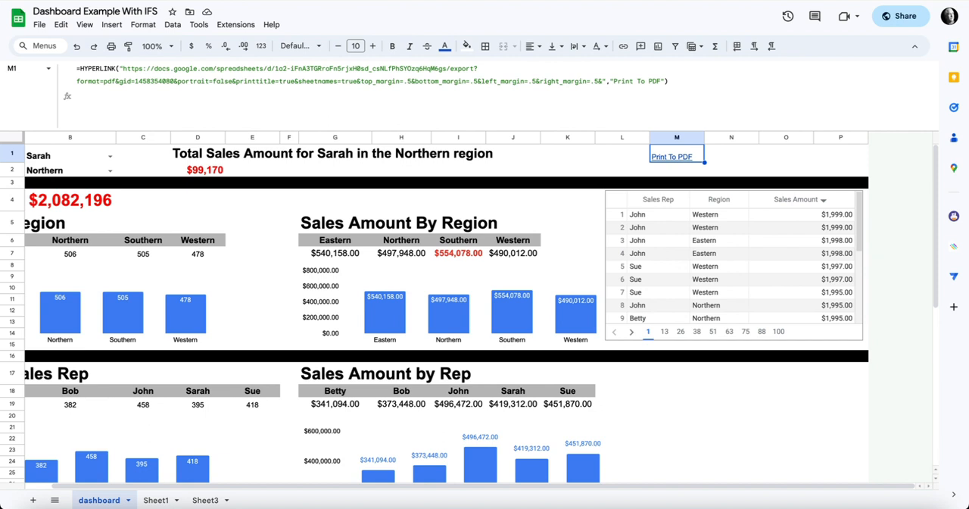
pyautogui.click(600, 81)
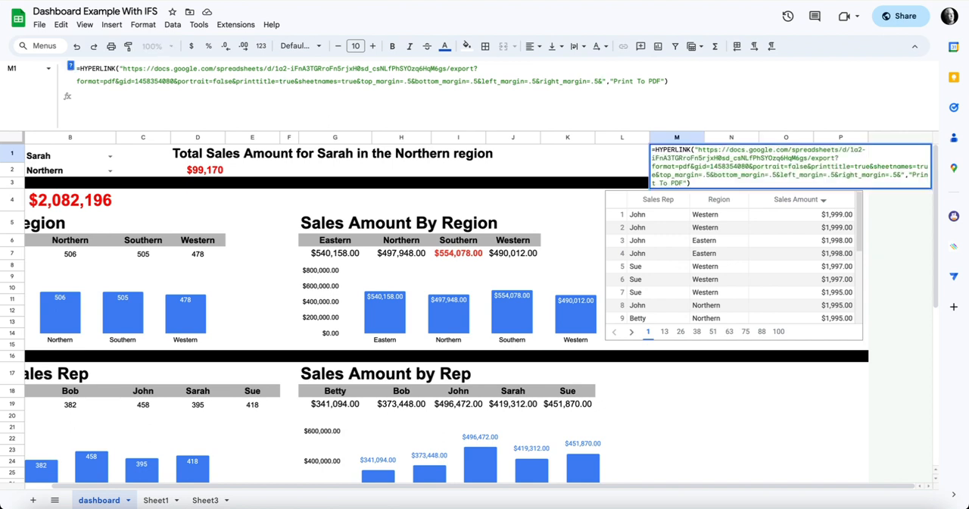
pyautogui.moveTo(123, 69); pyautogui.dragTo(602, 81)
pyautogui.hotkey('ctrl', 'c')
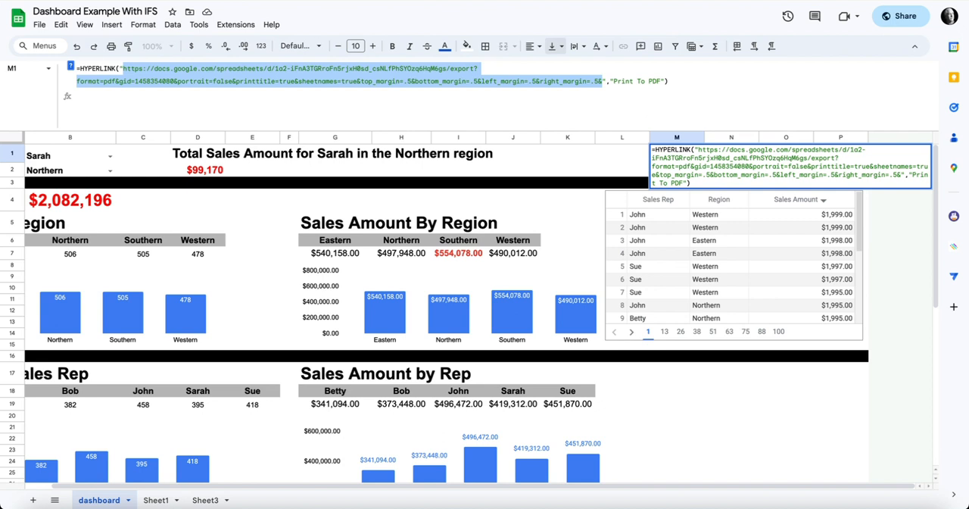
pyautogui.press('Return')
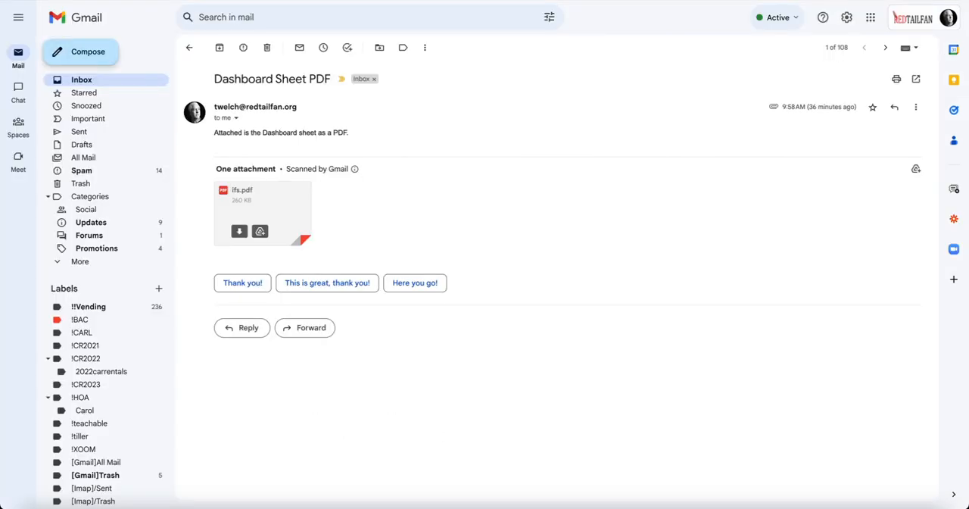
# Step: Switch to Gmail and compose a new message to your own e-mail address with the subject "URL"
pyautogui.click(83, 52)
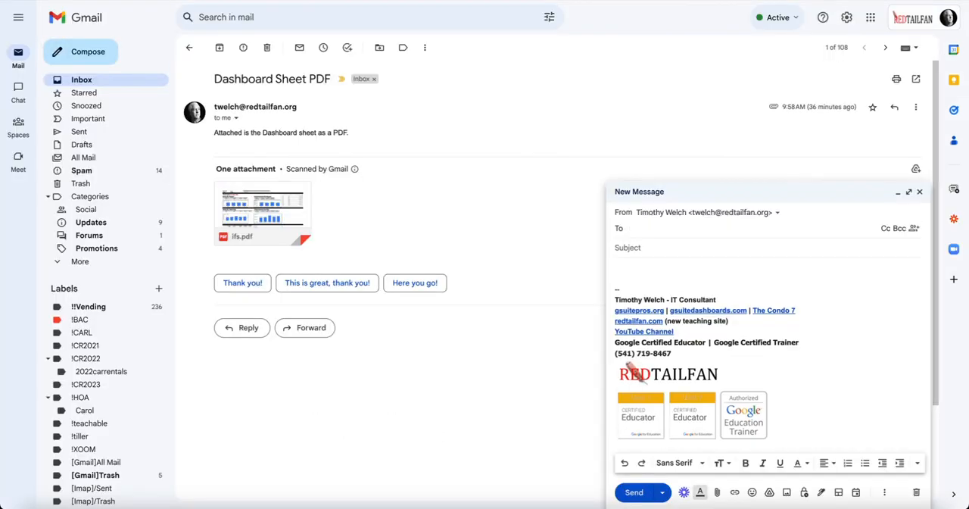
pyautogui.write('twe')
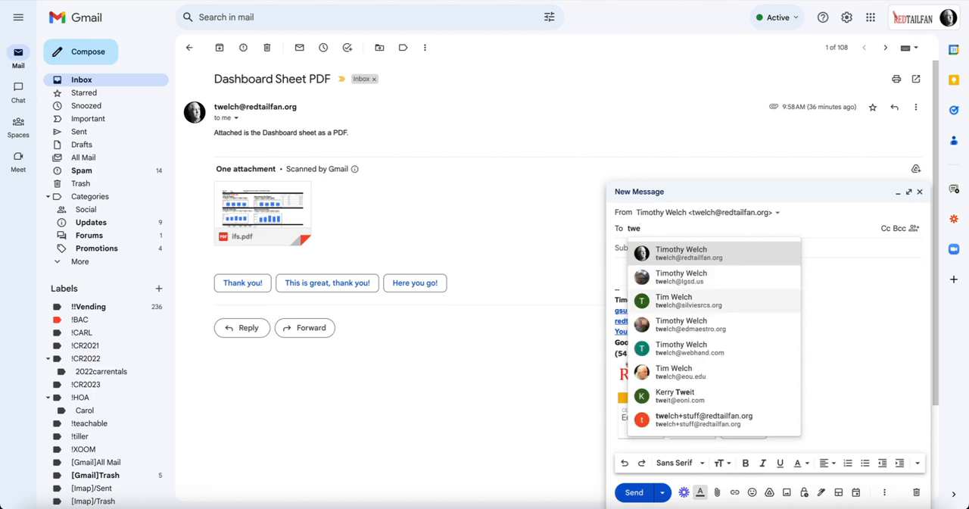
pyautogui.press('Return')
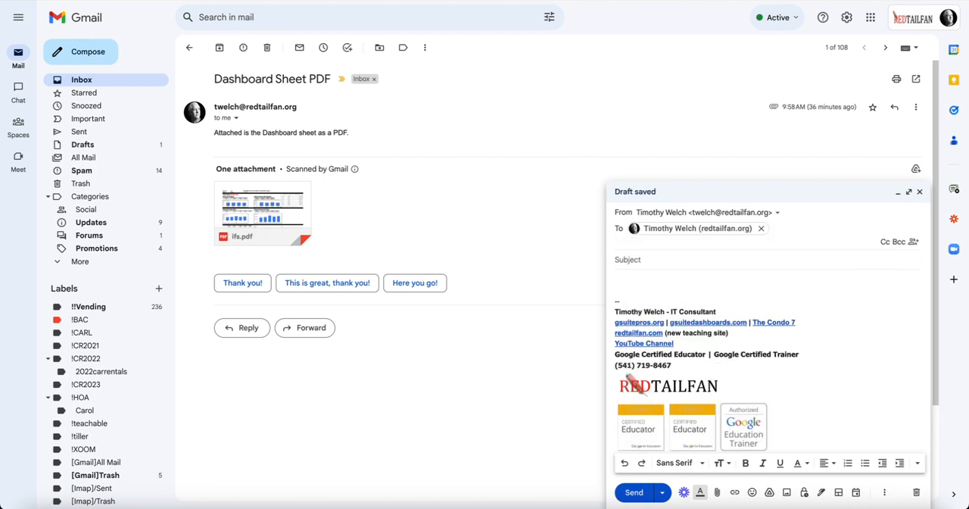
pyautogui.press('Tab')
pyautogui.write('URL')
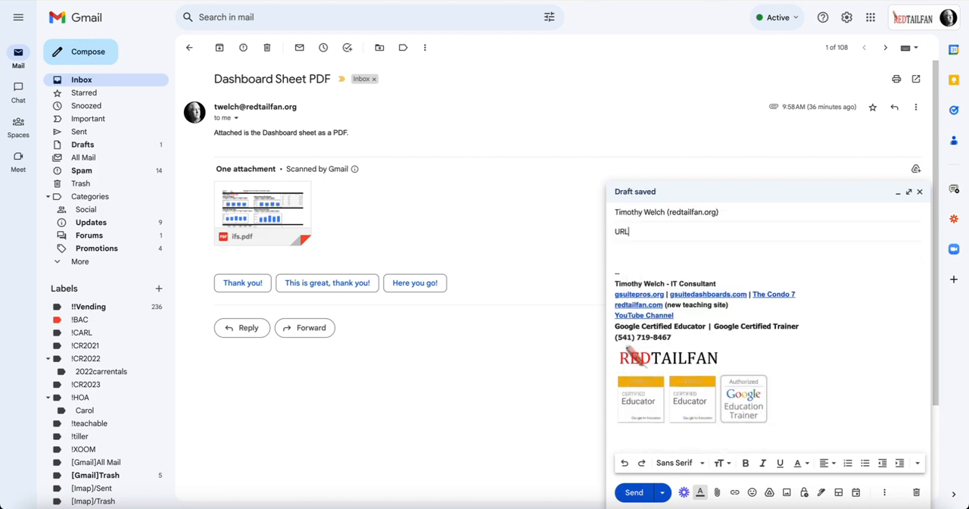
# Step: Insert the copied export URL without its trailing & as a hyperlink in the message body and send the message
pyautogui.press('Tab')
pyautogui.hotkey('ctrl', 'v')
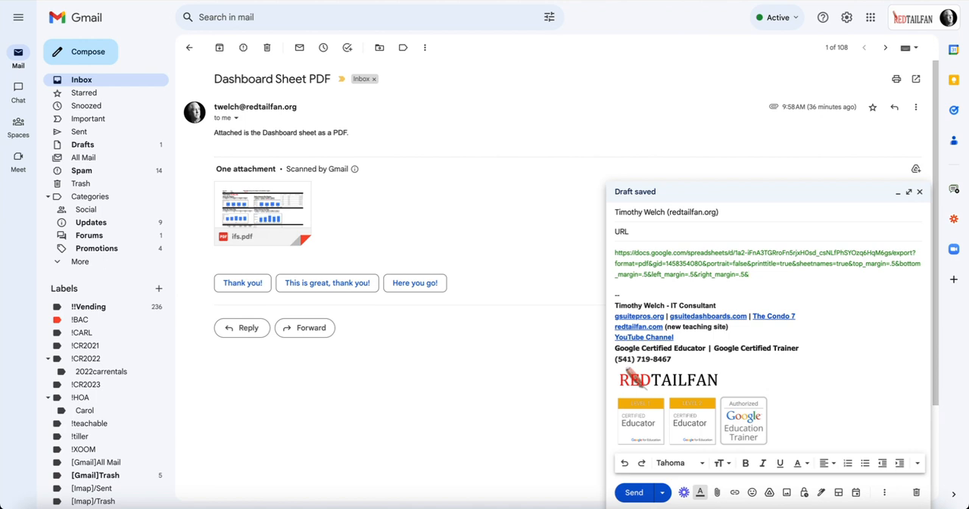
pyautogui.press('BackSpace')
pyautogui.moveTo(744, 274); pyautogui.dragTo(614, 252)
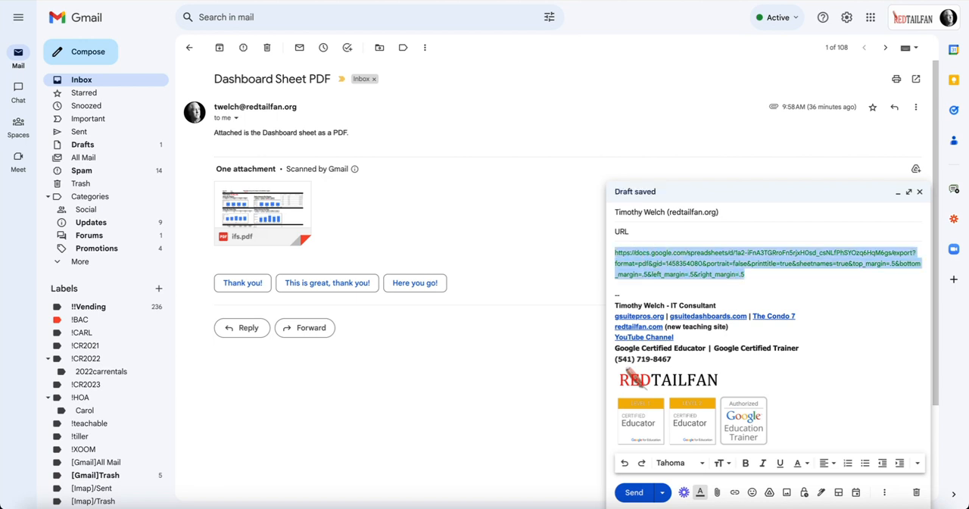
pyautogui.click(735, 492)
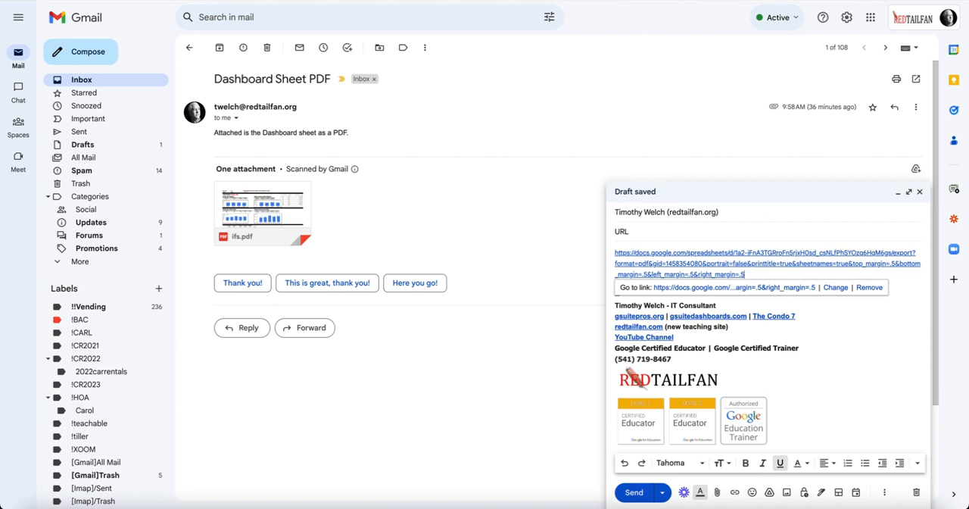
pyautogui.click(717, 305)
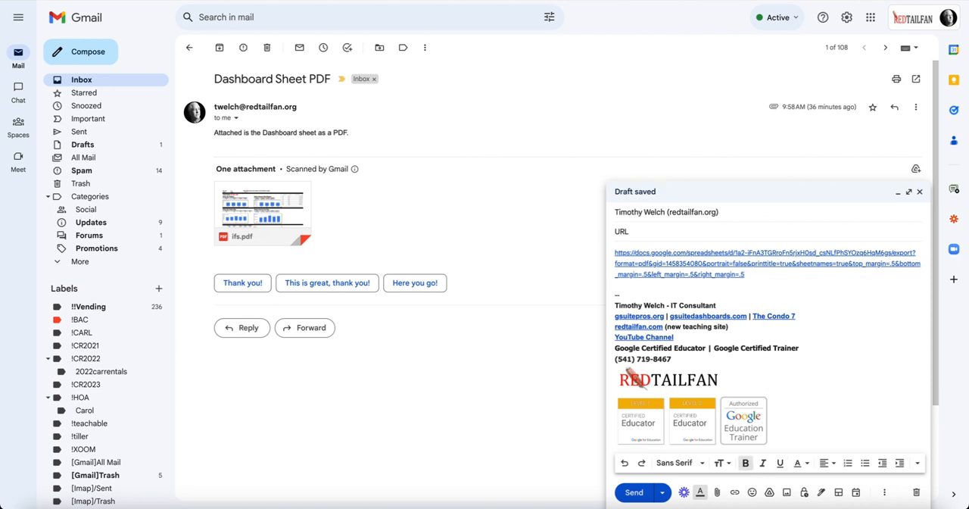
pyautogui.click(633, 492)
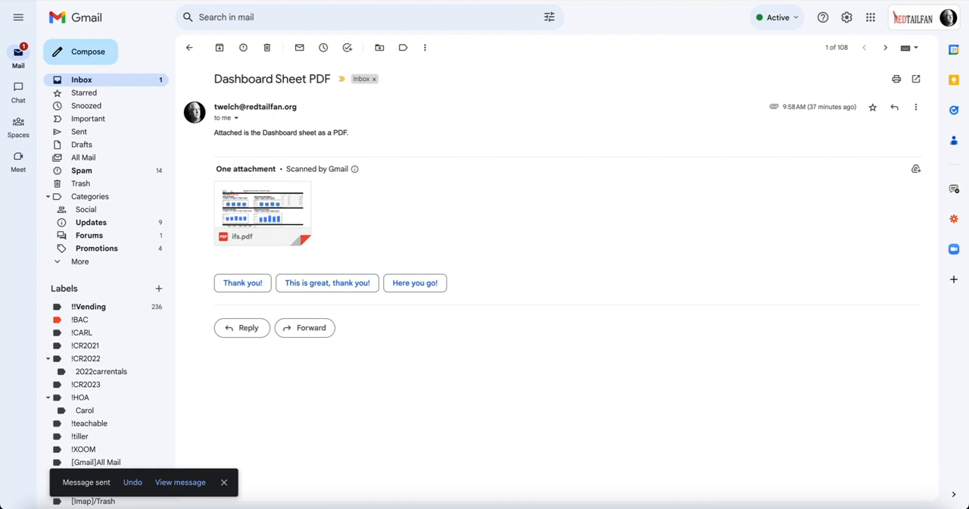
# Step: Open the received "URL" message in the inbox and follow its export link to view the dashboard PDF
pyautogui.click(163, 80)
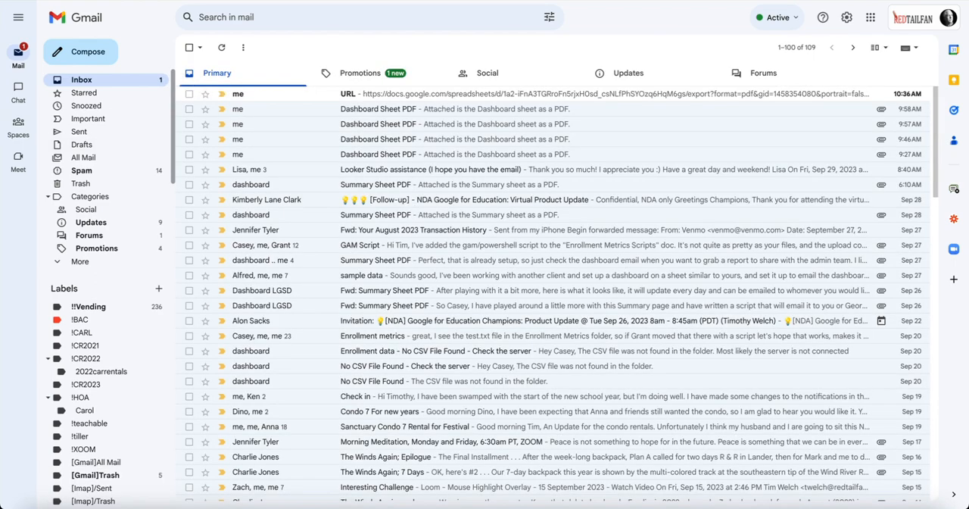
pyautogui.click(393, 93)
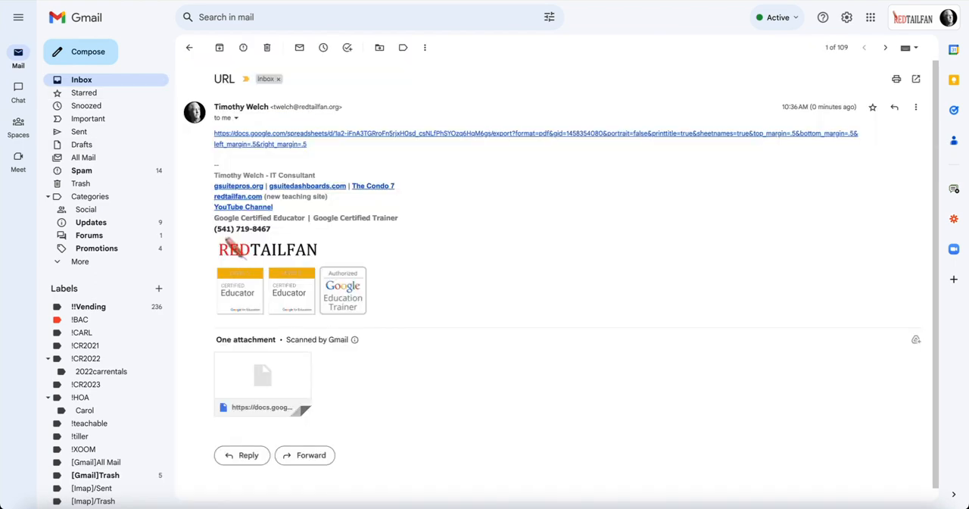
pyautogui.click(393, 133)
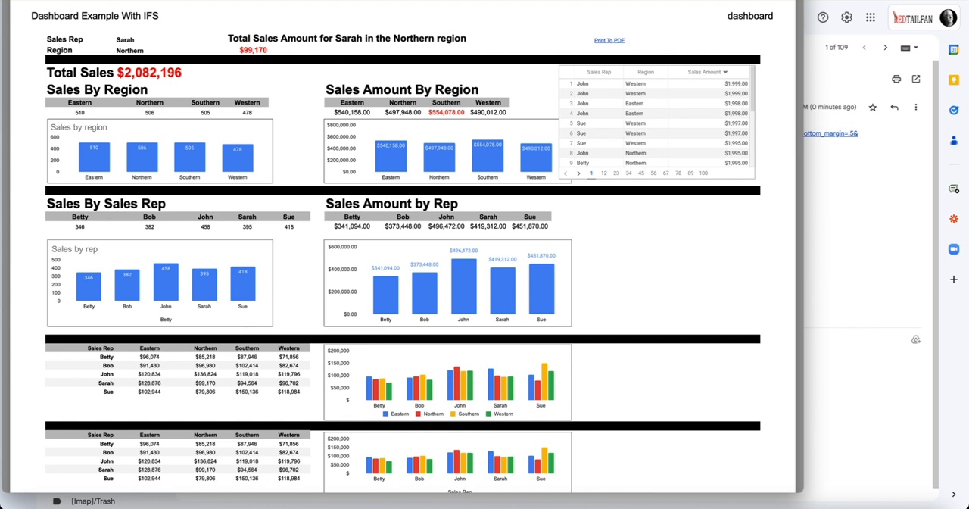
# Step: Look through the exported dashboard PDF down to its last charts and close it
pyautogui.scroll(-3, 401, 257)
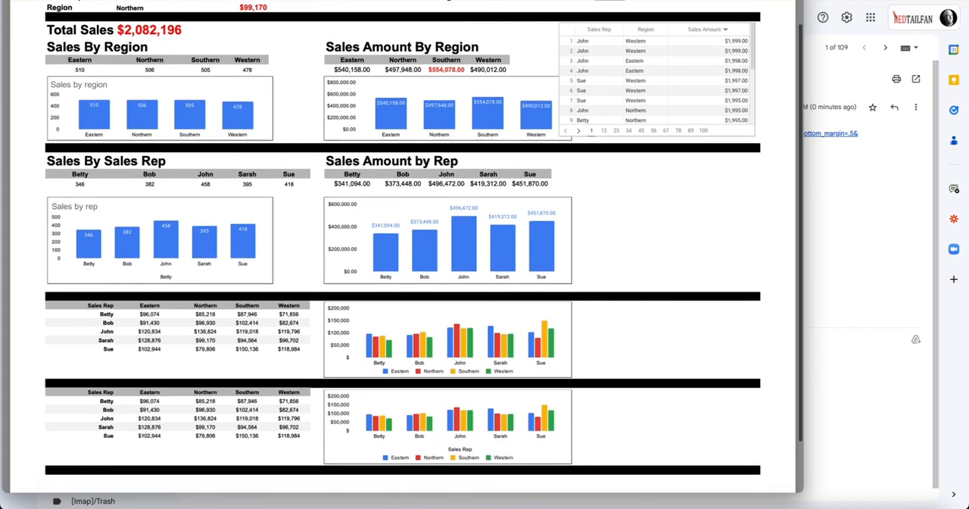
pyautogui.scroll(3, 401, 257)
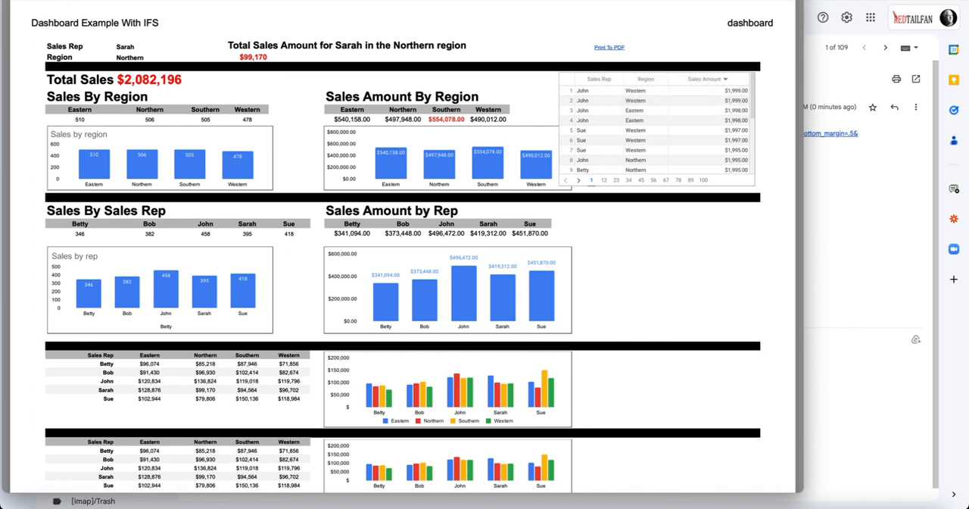
pyautogui.press('super+w')
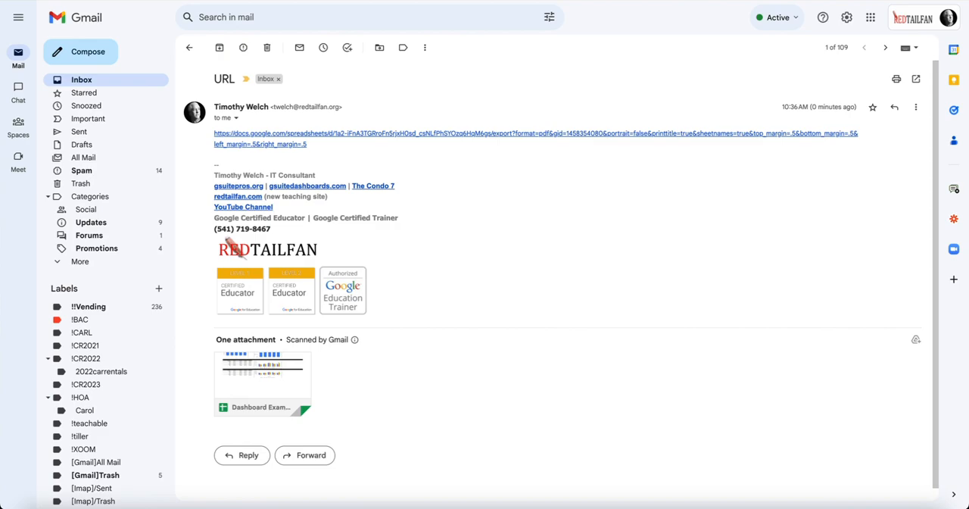
# Step: Switch to the Dashboard Example With IFS spreadsheet in Google Sheets and look over its dashboard sheet
pyautogui.click(210, 1)
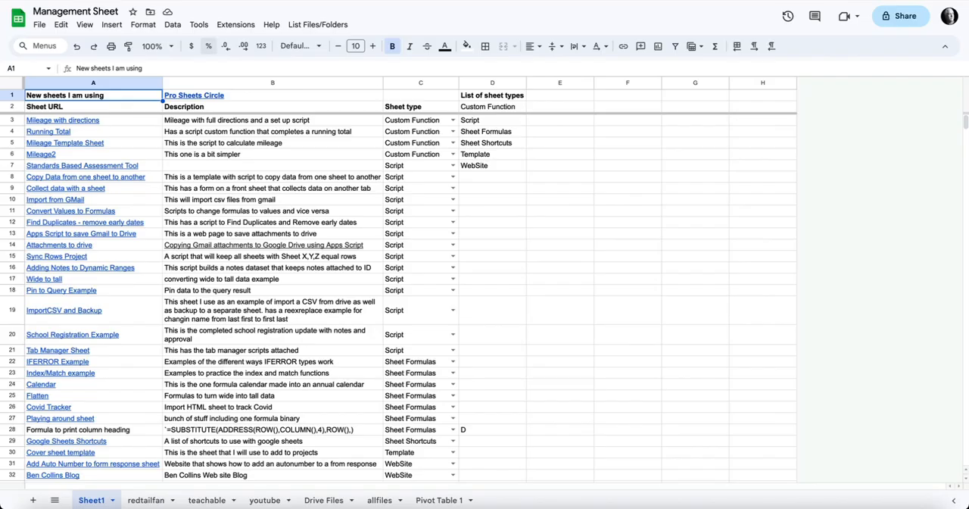
pyautogui.click(250, 2)
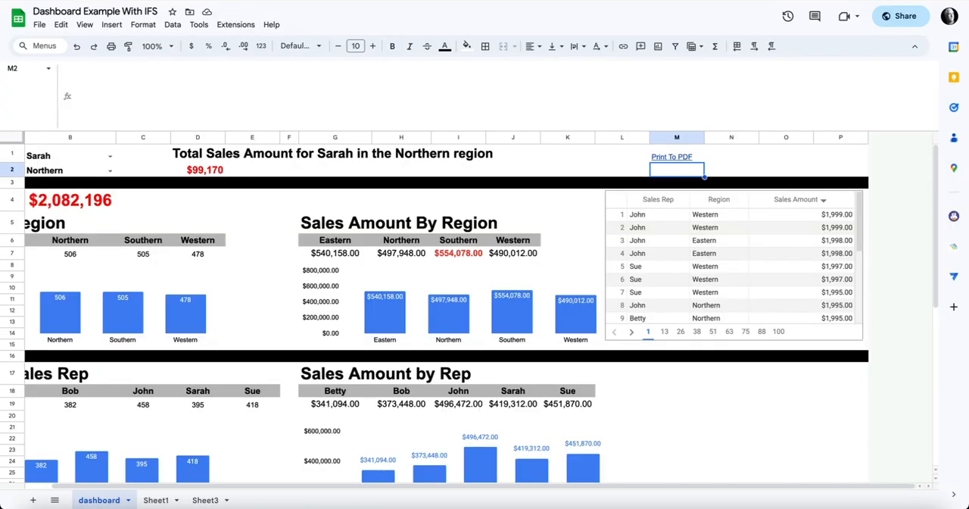
pyautogui.scroll(-5, 485, 314)
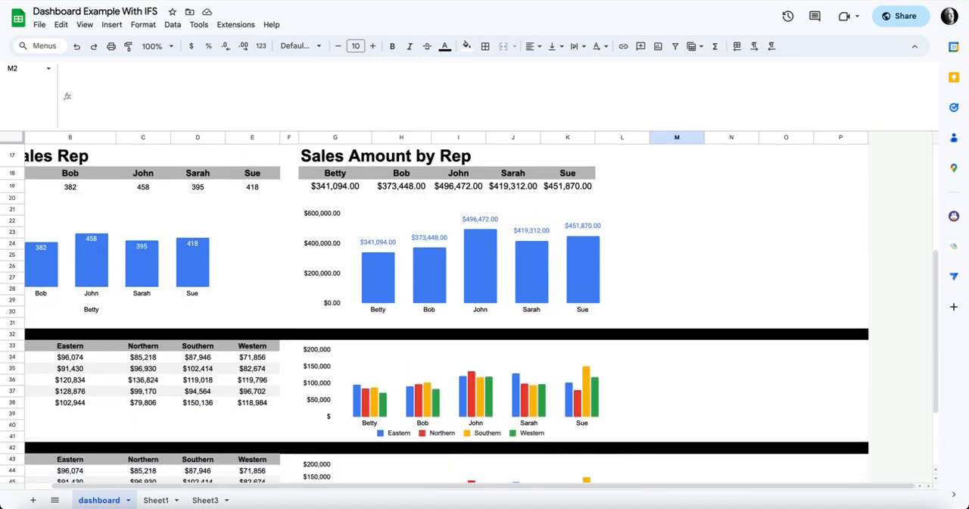
pyautogui.scroll(5, 484, 313)
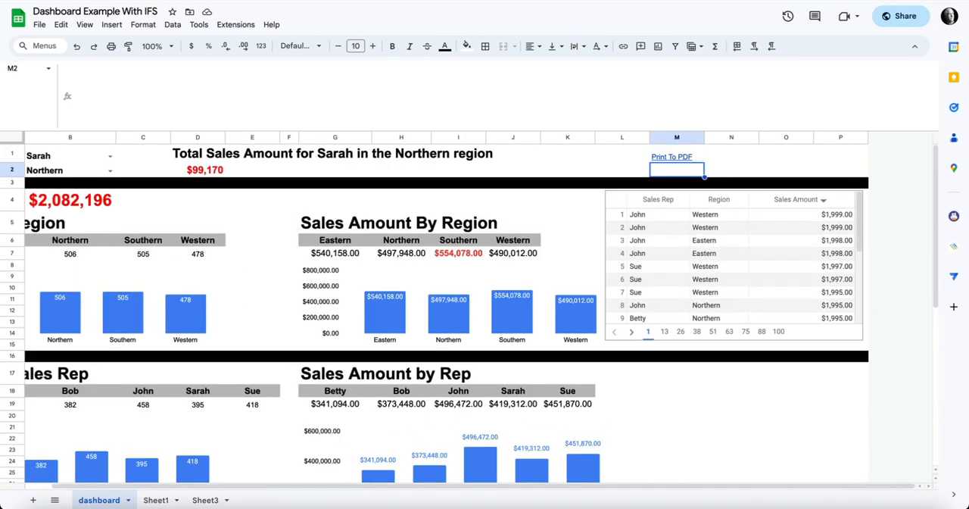
# Step: Review the export URL parts and combined link in Sheet3, and return to the lower charts of the dashboard sheet
pyautogui.click(204, 500)
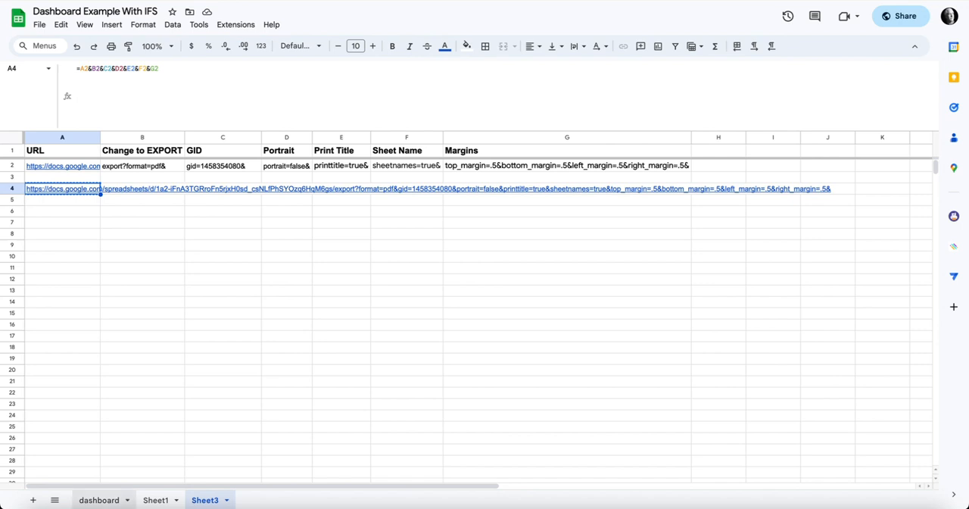
pyautogui.click(98, 499)
pyautogui.scroll(-10, 469, 312)
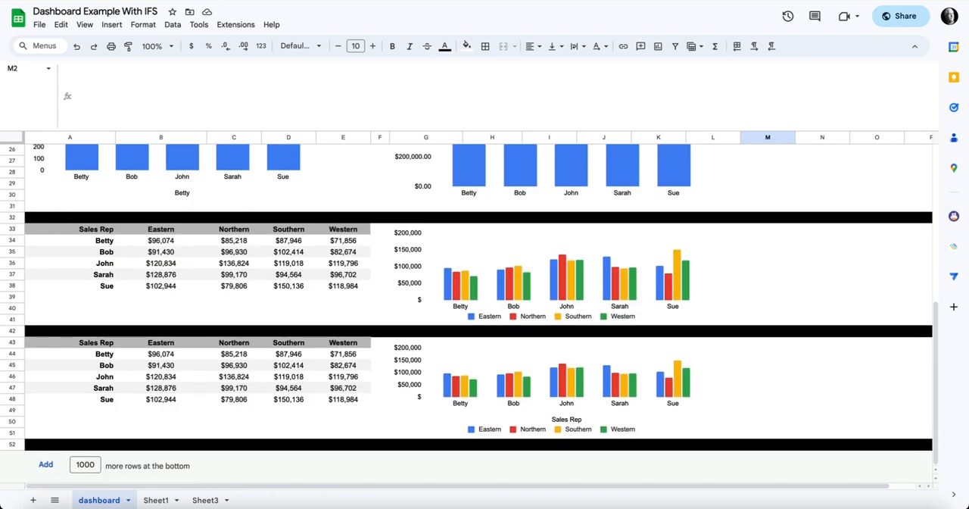